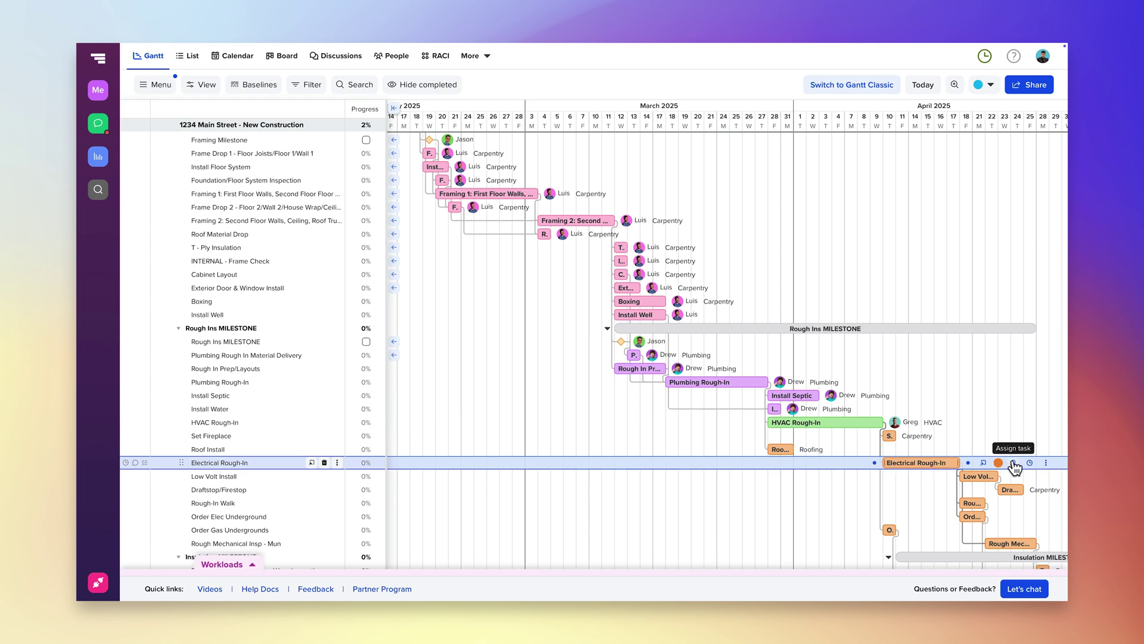
Step: Assign the Electrician label to the Electrical Rough-In task
click(1015, 463)
scroll(870, 445, down, 2)
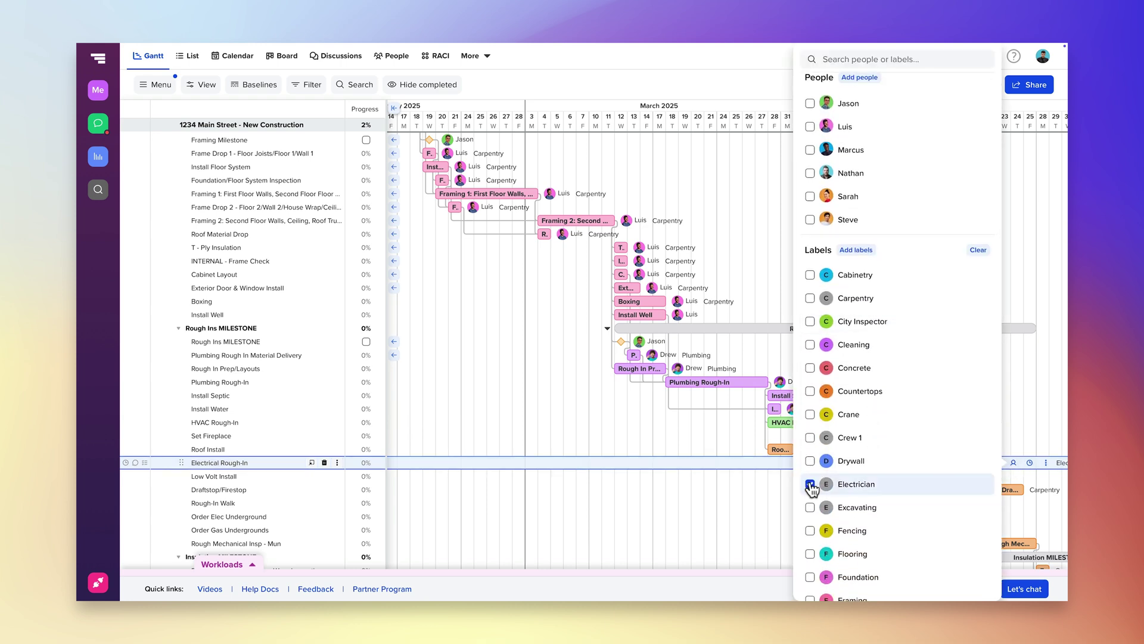
click(582, 353)
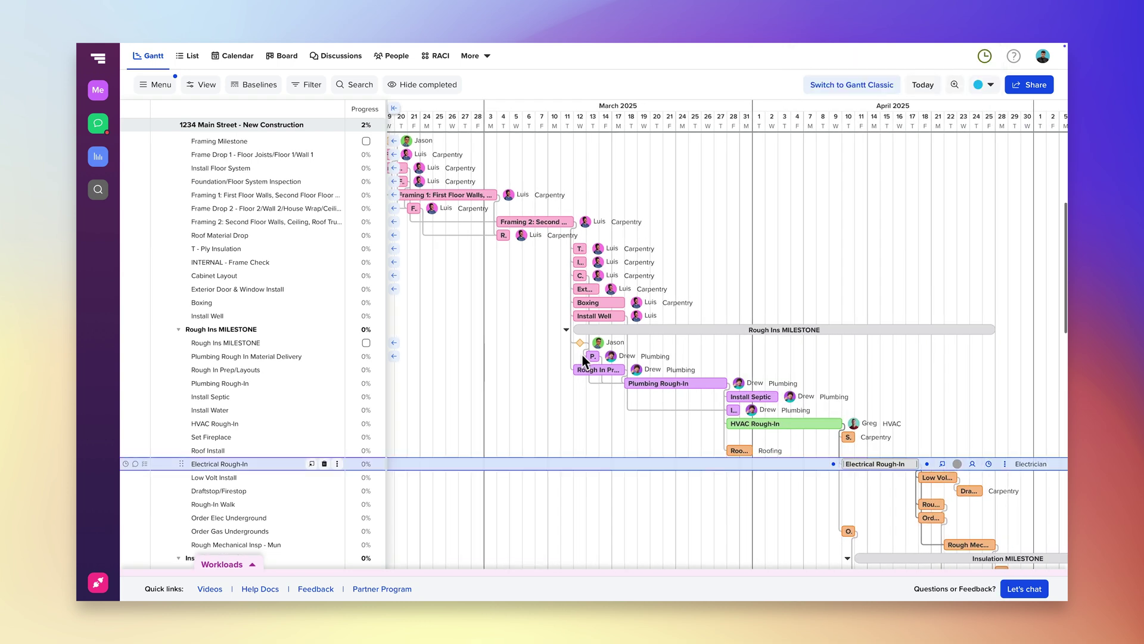
Step: Add the Crane label to the Frame Drop 1 - Floor Joists/Floor 1/Wall 1 task
scroll(433, 154, left, 2)
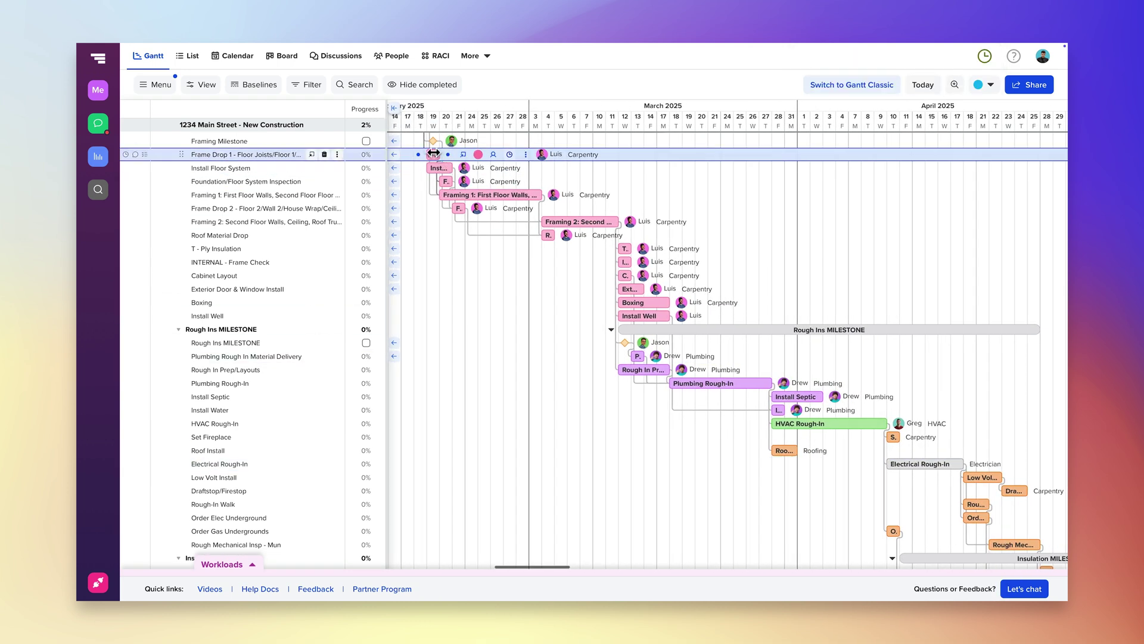
click(494, 156)
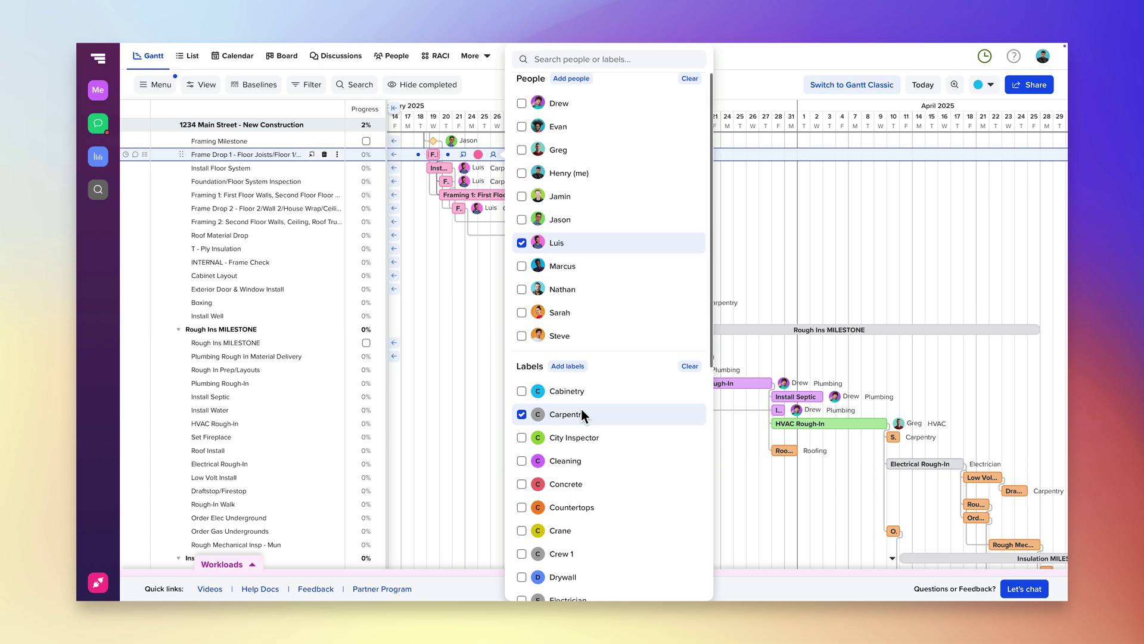
scroll(580, 411, down, 1)
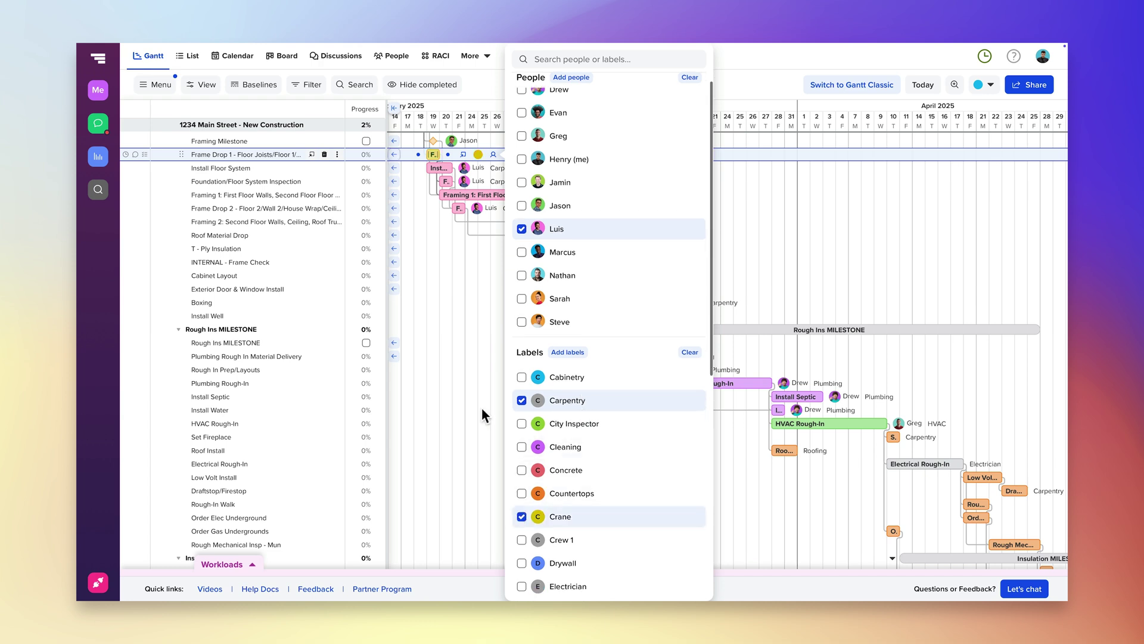
click(481, 406)
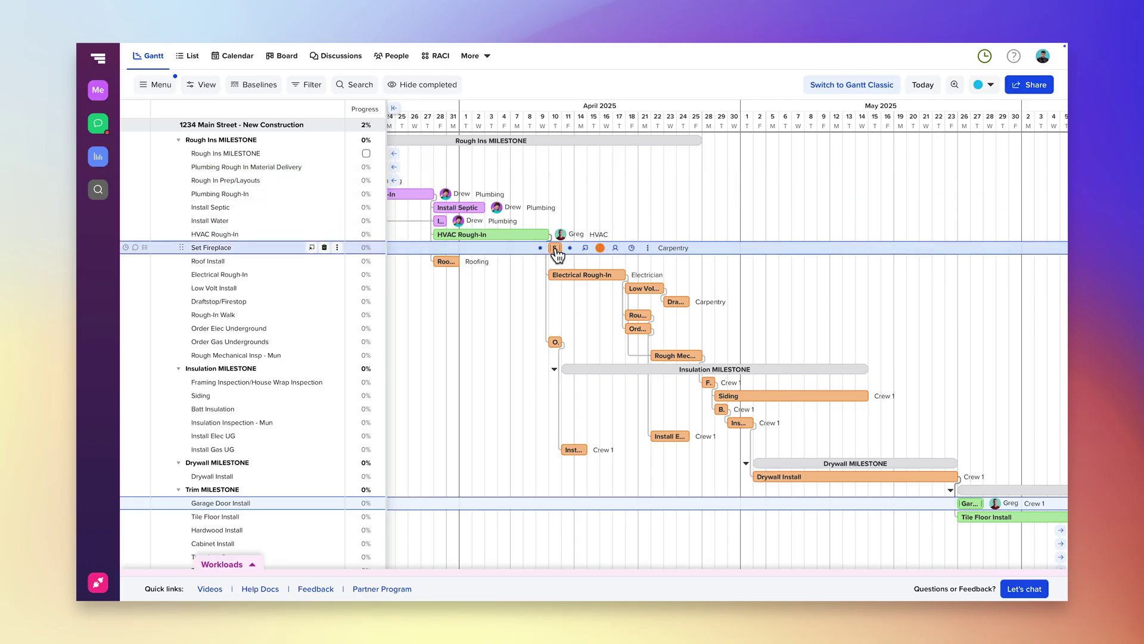
Step: Assign a team member and the Scaffolding label to all tasks from Set Fireplace through Drywall Install at once
shift+click(804, 477)
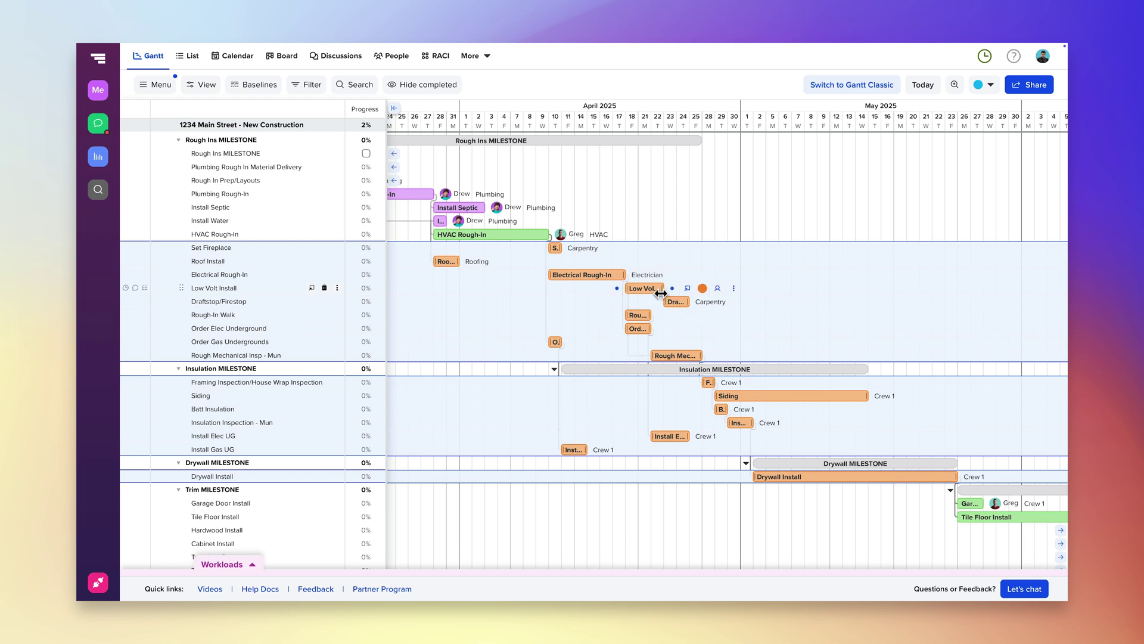
click(718, 289)
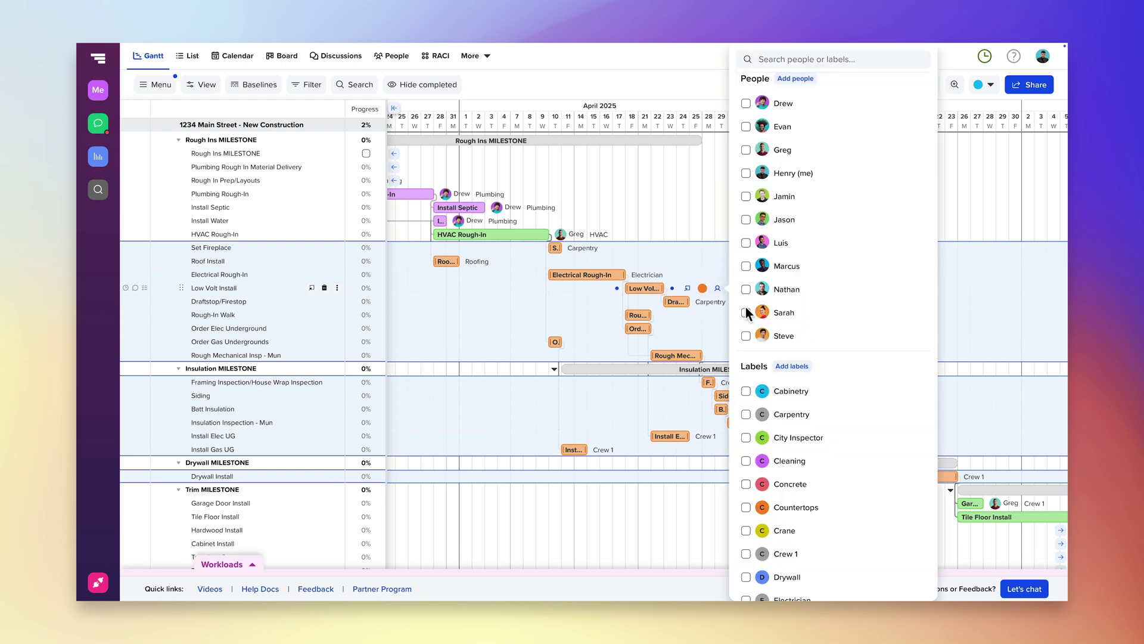
scroll(848, 399, down, 7)
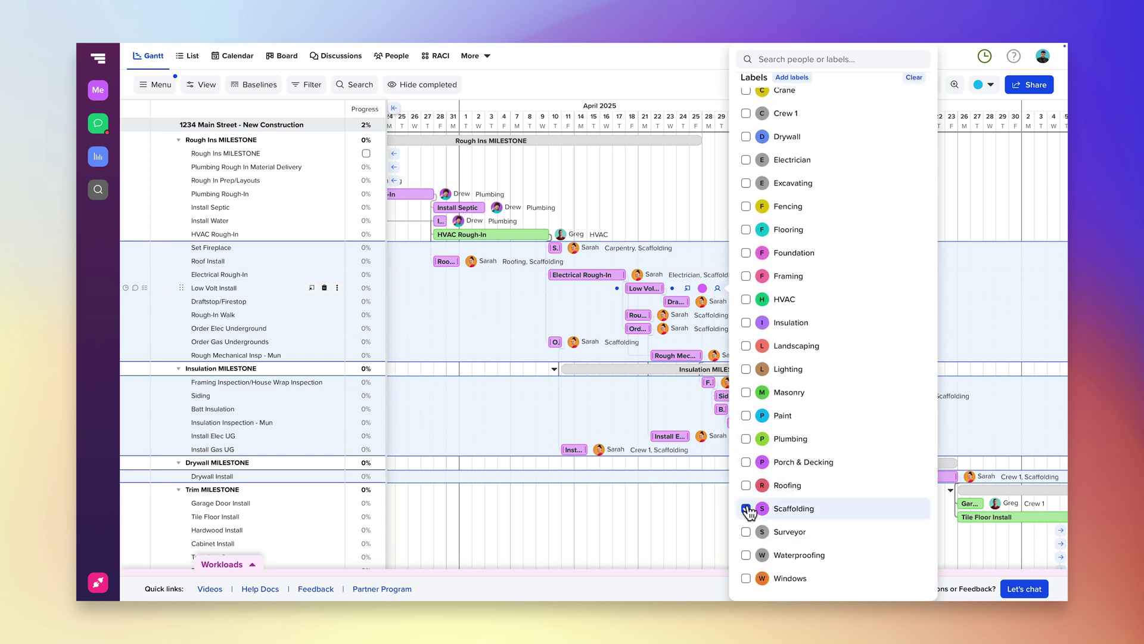
click(670, 501)
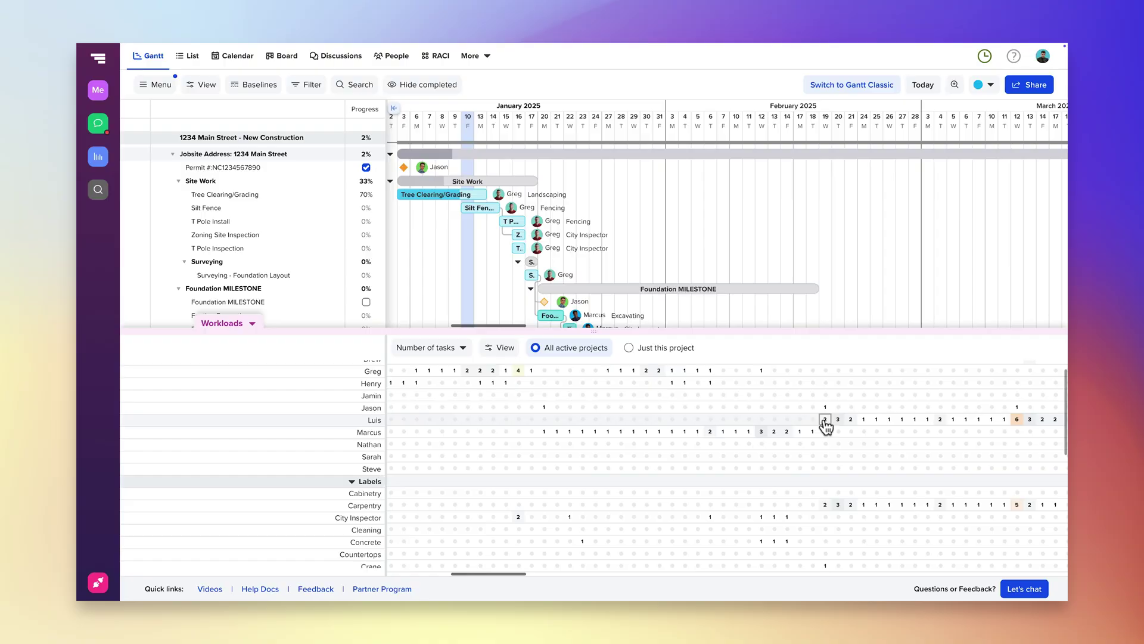
Step: List the tasks behind the overloaded team member's March 12 workload and jump to Cabinet Layout in the schedule
scroll(825, 427, right, 10)
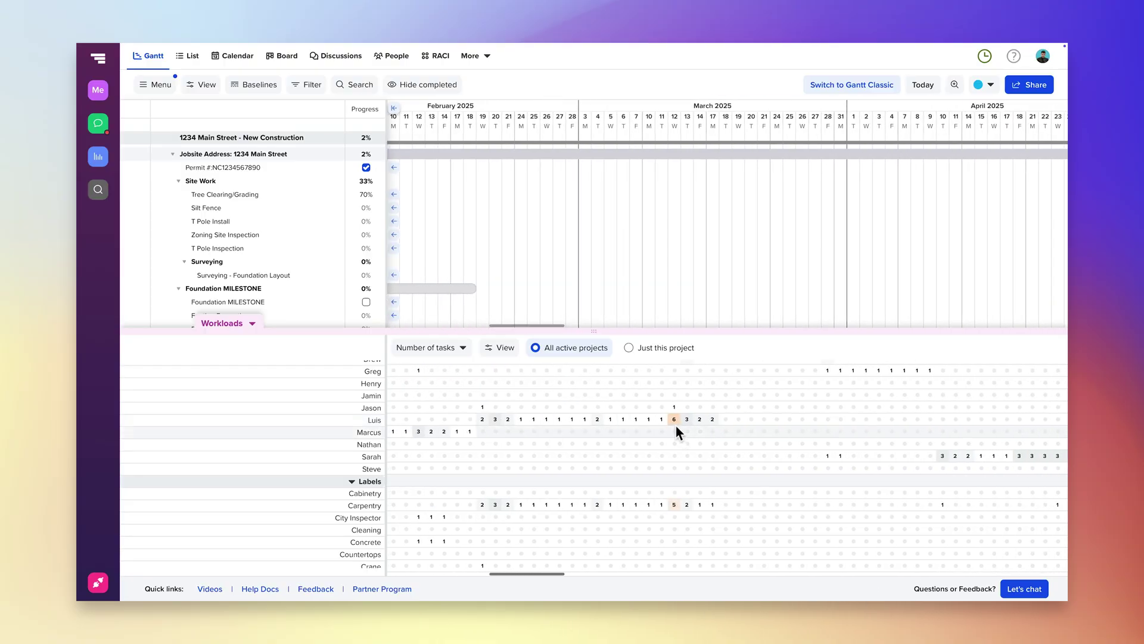
click(675, 421)
scroll(700, 354, down, 5)
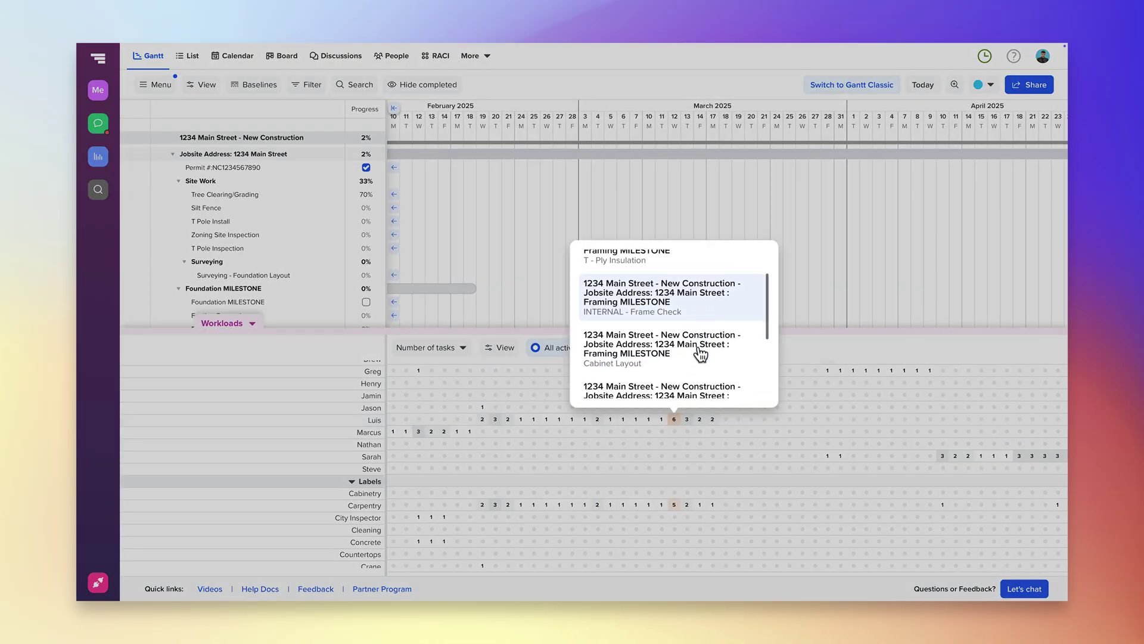
click(696, 355)
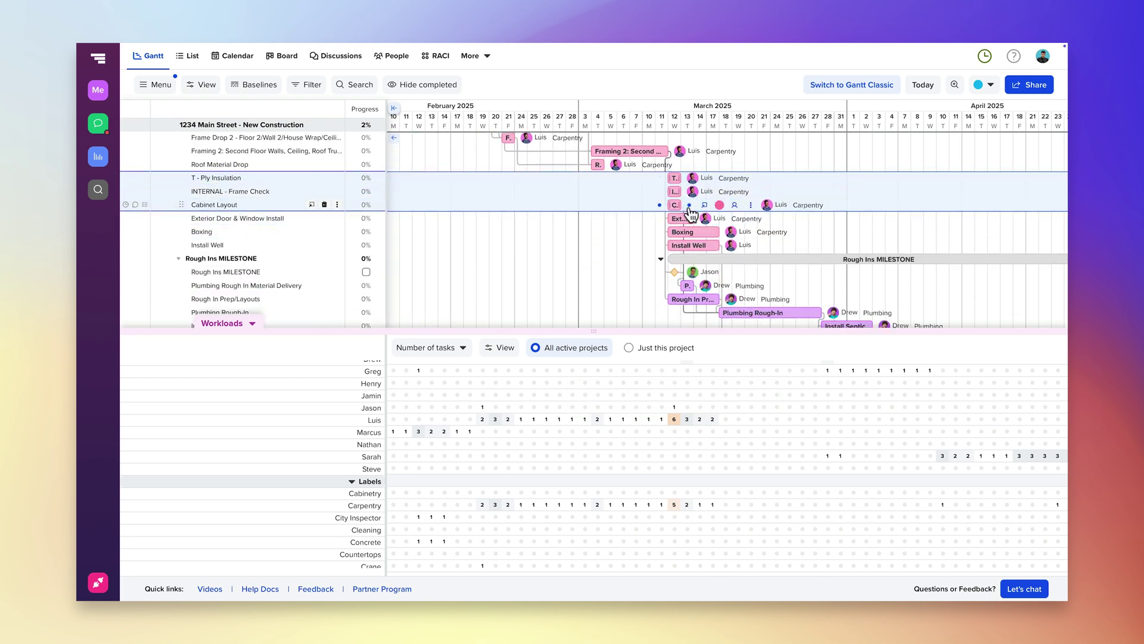
Step: Reassign T - Ply Insulation, INTERNAL - Frame Check and Cabinet Layout from the overloaded team member to a free one
click(735, 205)
click(763, 173)
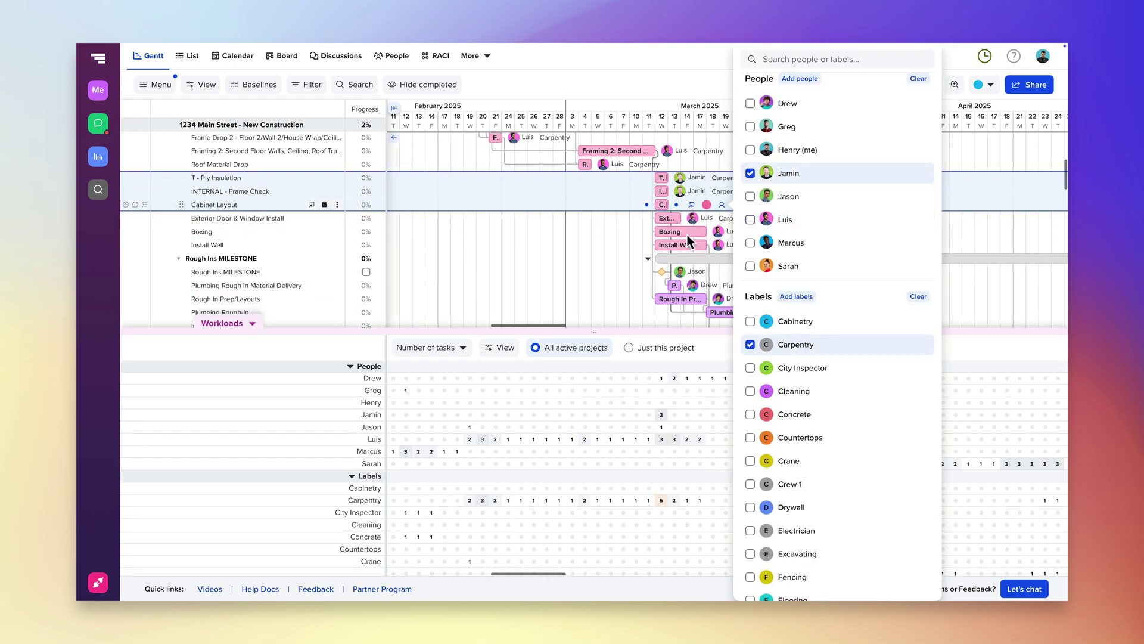
click(640, 279)
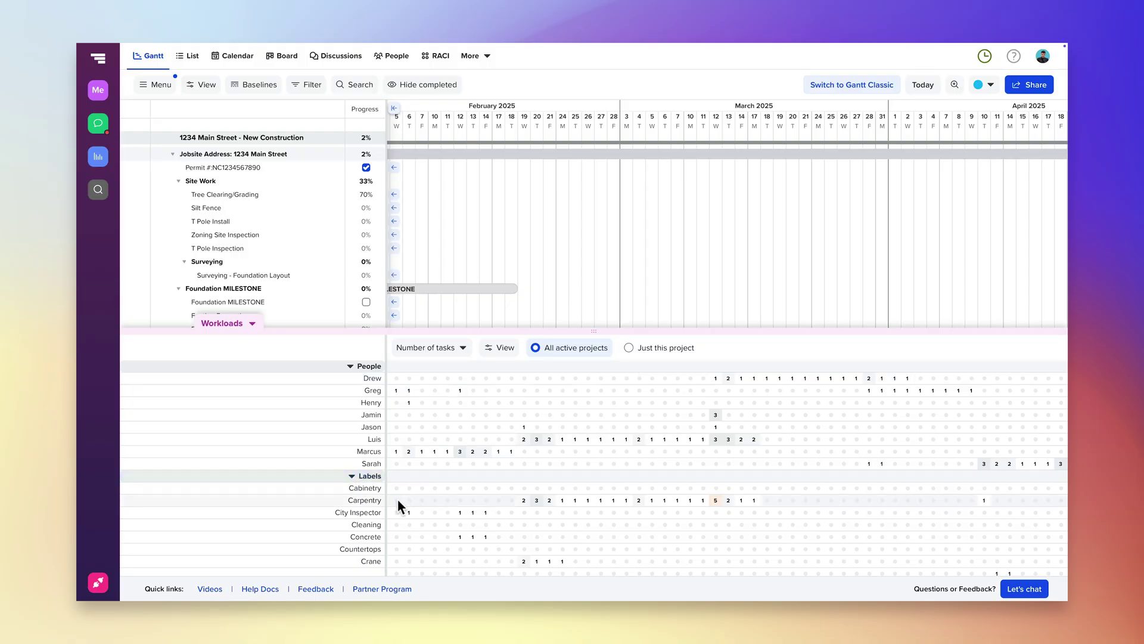
scroll(399, 501, down, 3)
scroll(398, 501, down, 2)
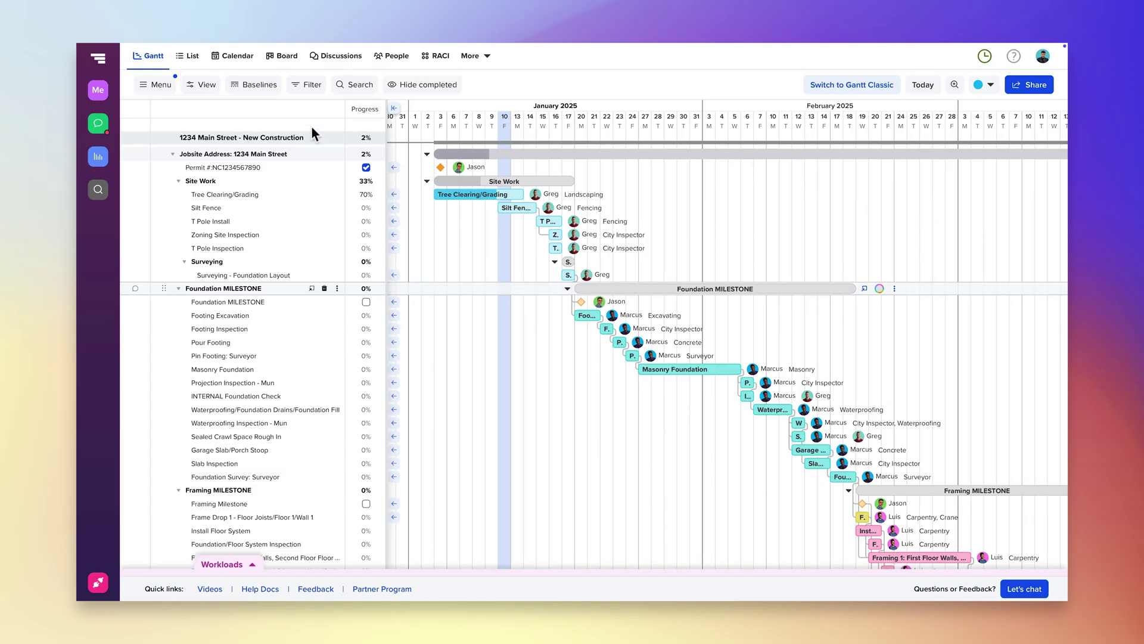
Step: Show the 2025-01-07 baseline and delay T Pole Install to January 17–20 and T Pole Inspection and Surveying - Foundation Layout to January 20
click(256, 87)
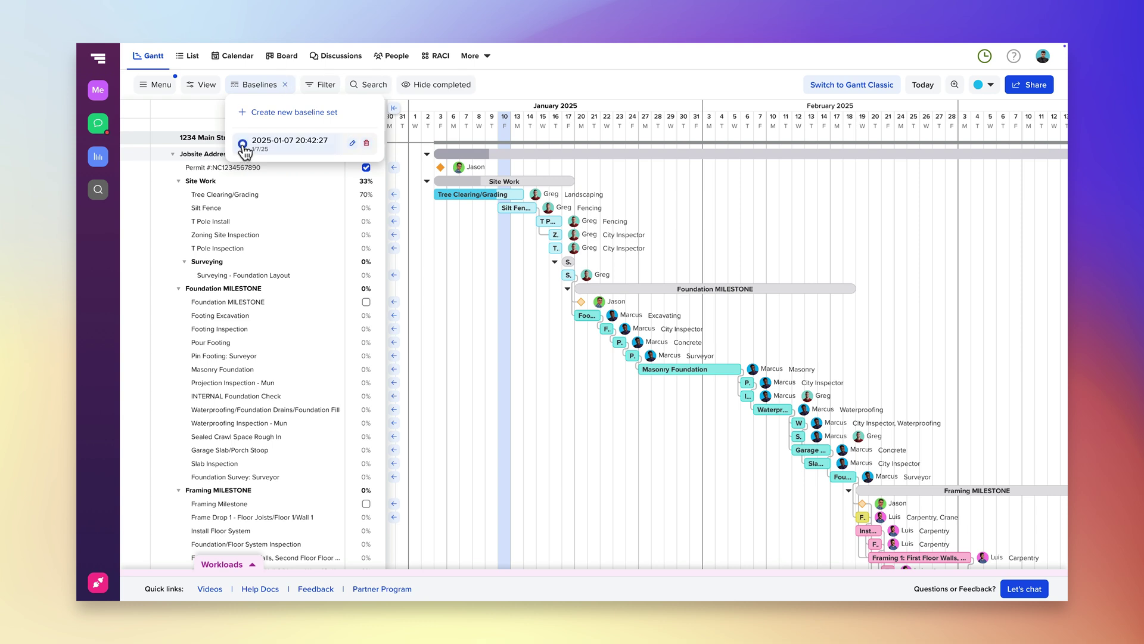
drag(549, 221, 574, 222)
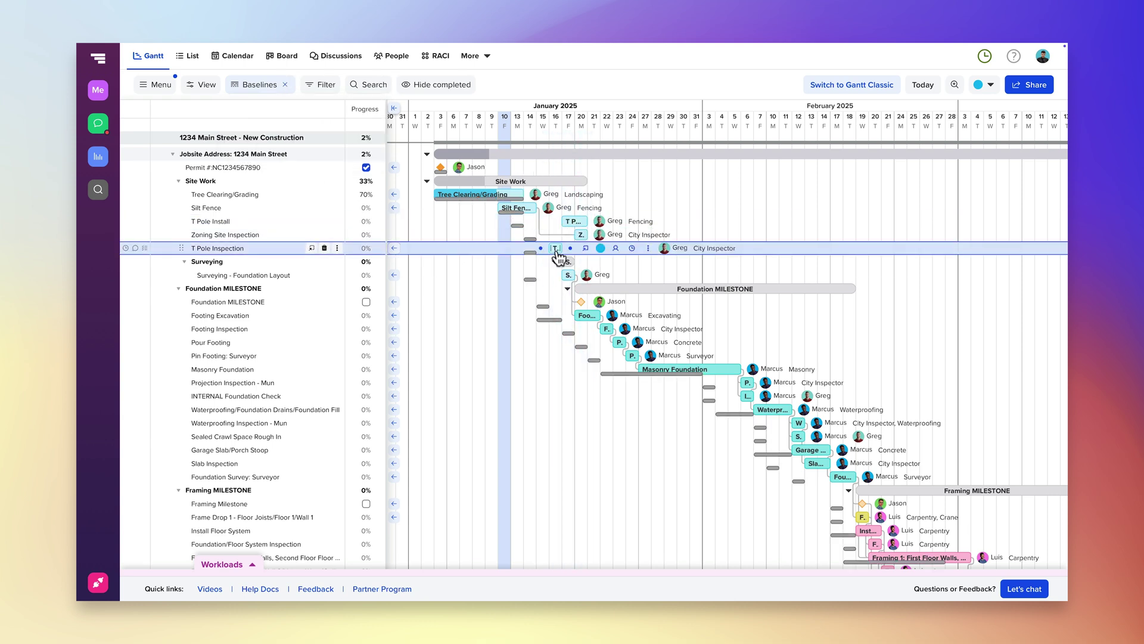
drag(568, 276, 581, 276)
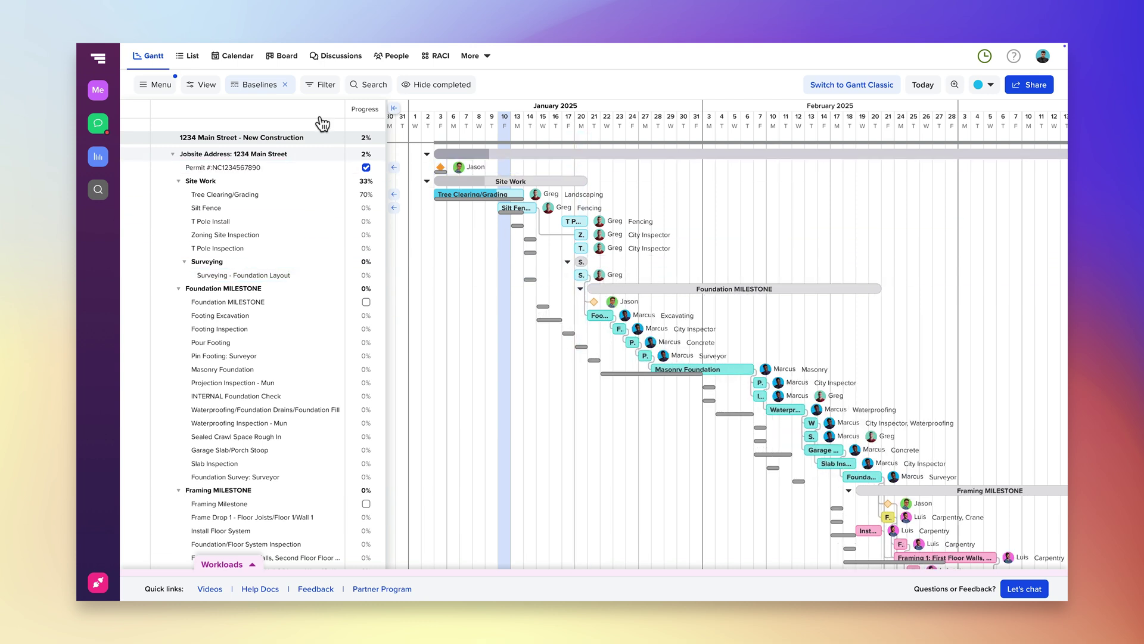
Step: Create a new baseline set, compare it with the 2025-01-07 set, and leave the new set active
click(276, 92)
click(274, 112)
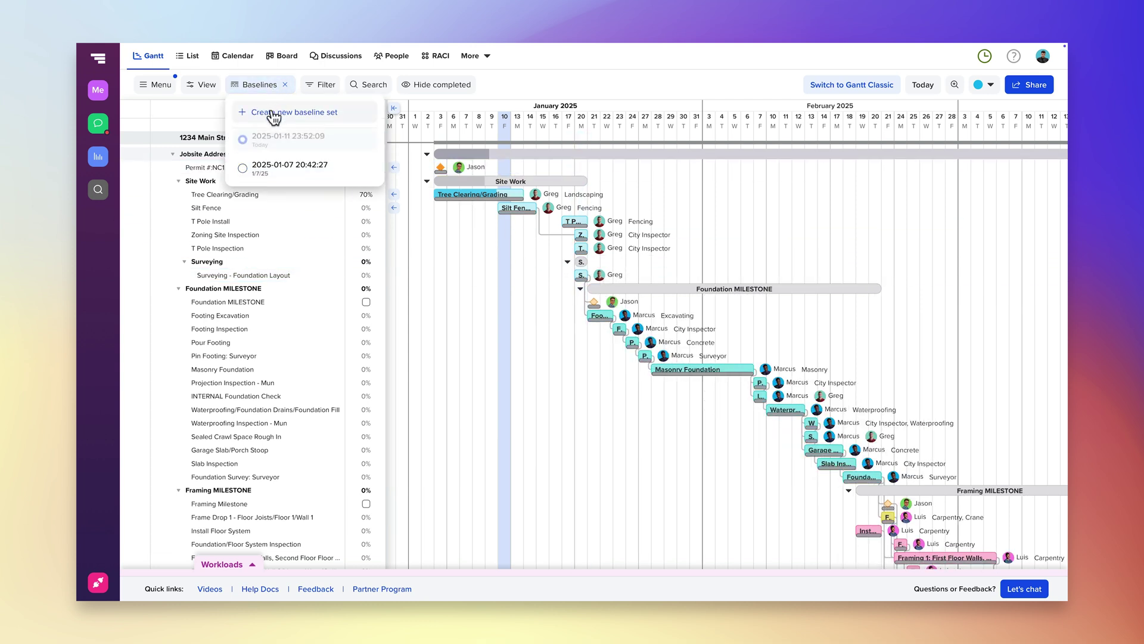
click(242, 168)
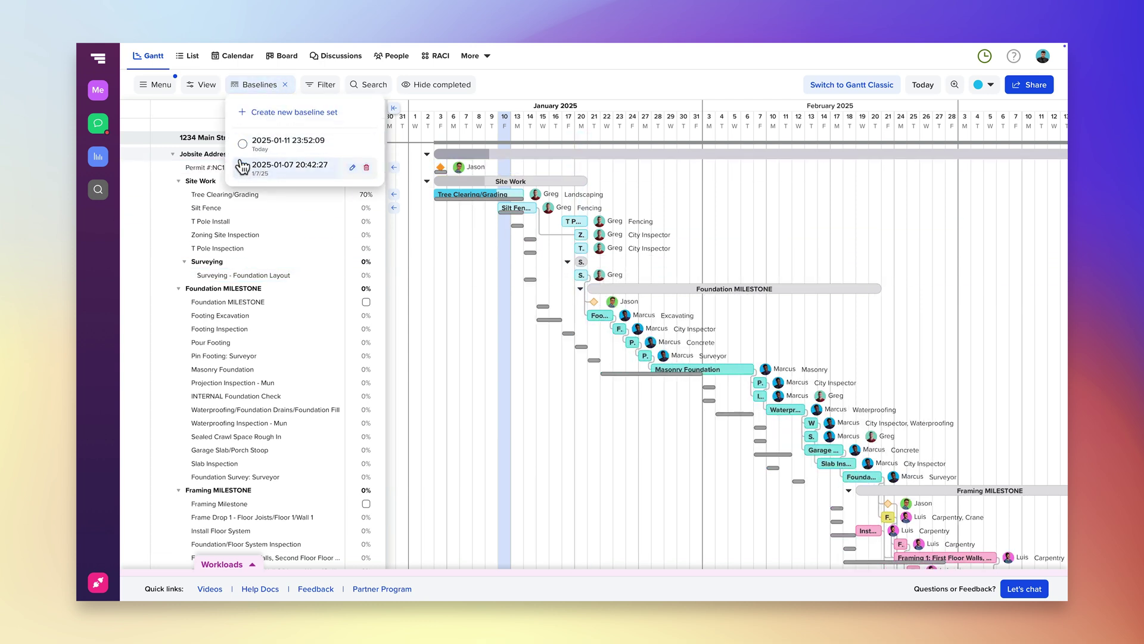
click(242, 144)
click(453, 226)
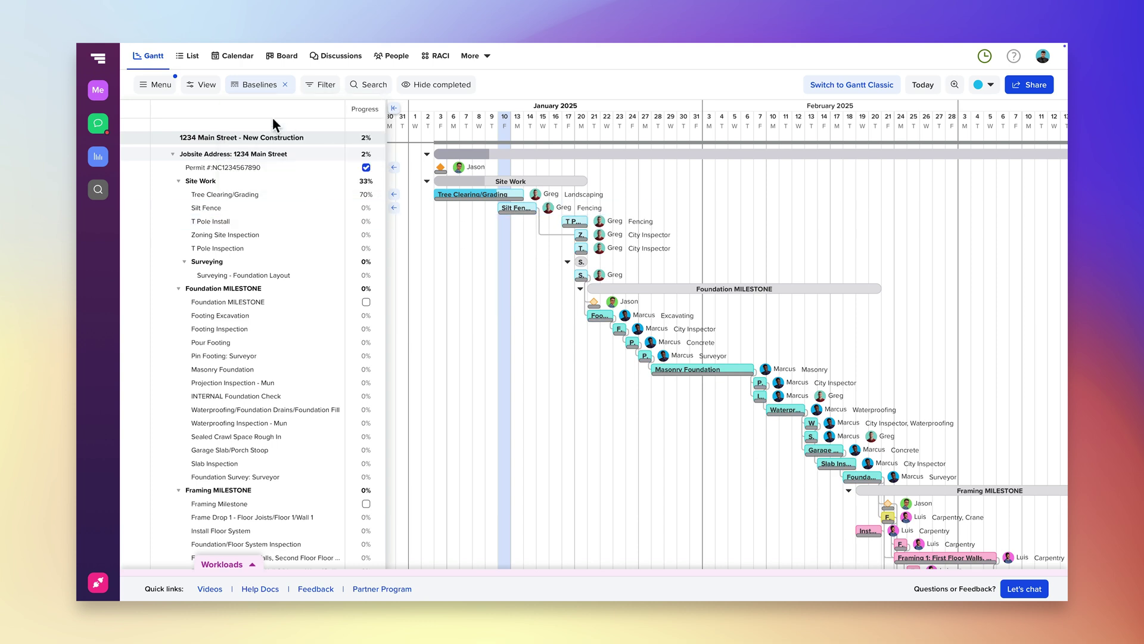
Step: Show the baselines column in the task list
click(209, 90)
mouse_move(226, 113)
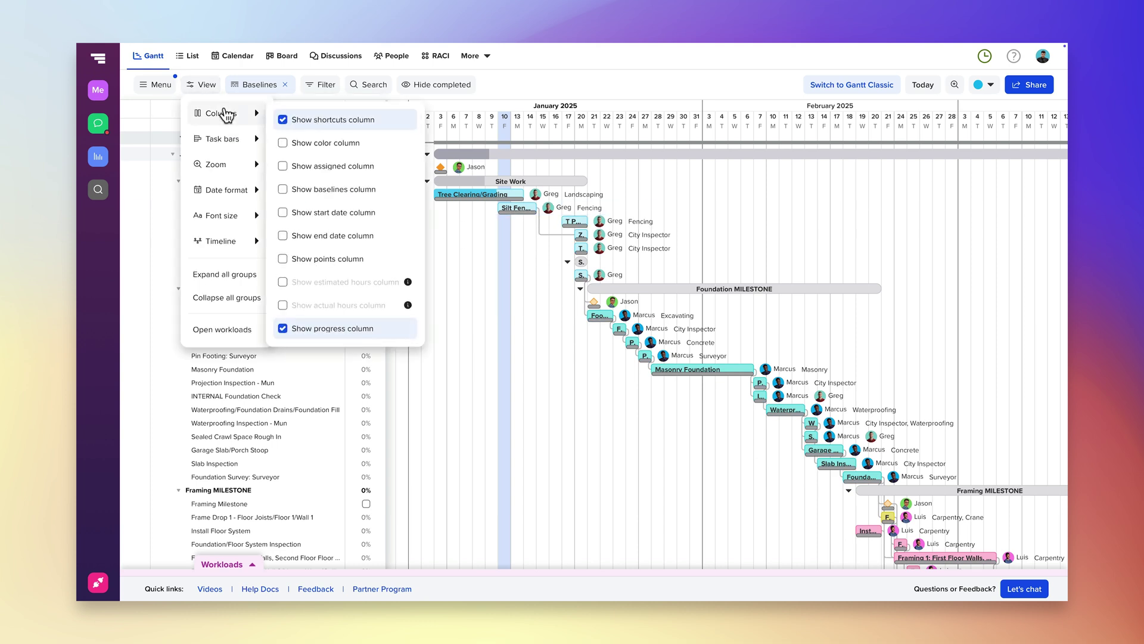
click(283, 190)
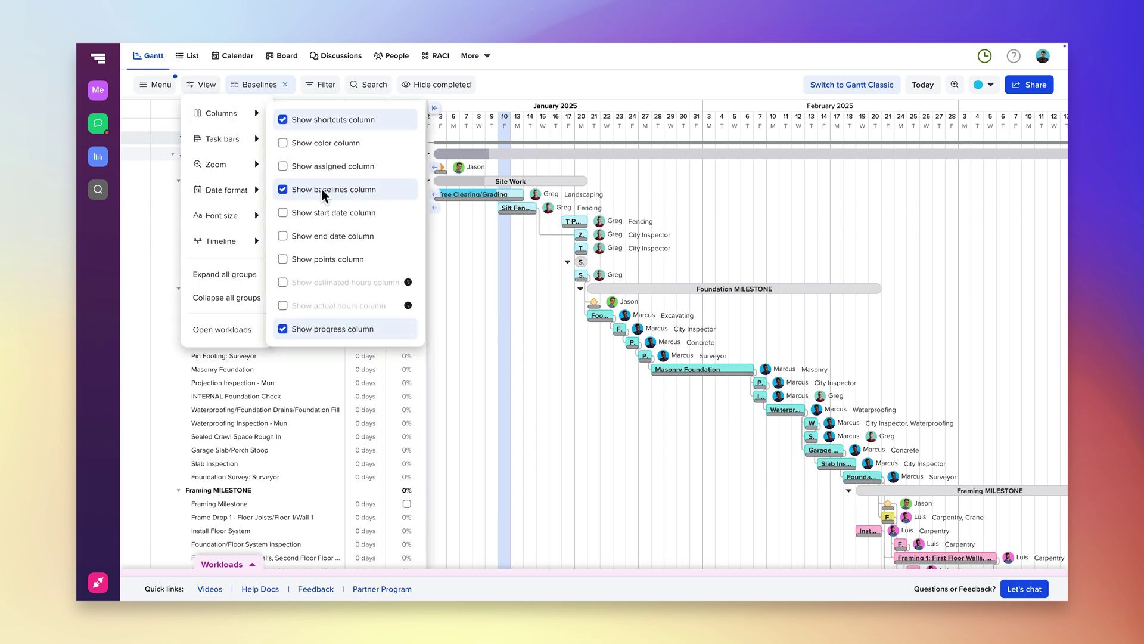
click(475, 260)
Step: Switch the comparison to the 2025-01-07 baseline and move the Silt Fence task earlier in the schedule
click(274, 89)
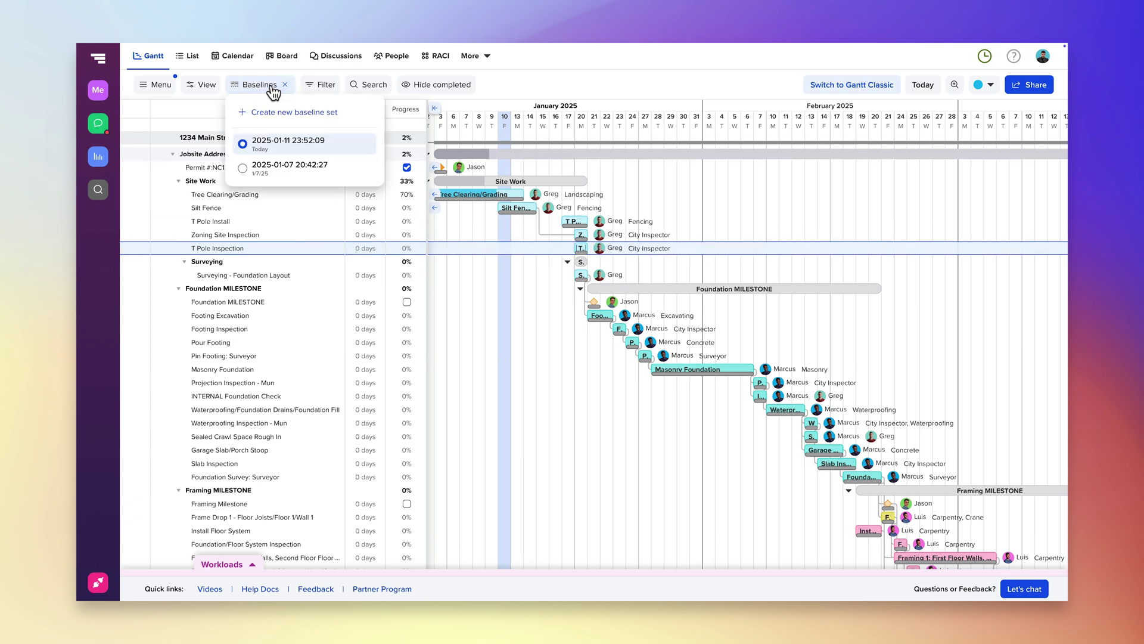
click(242, 168)
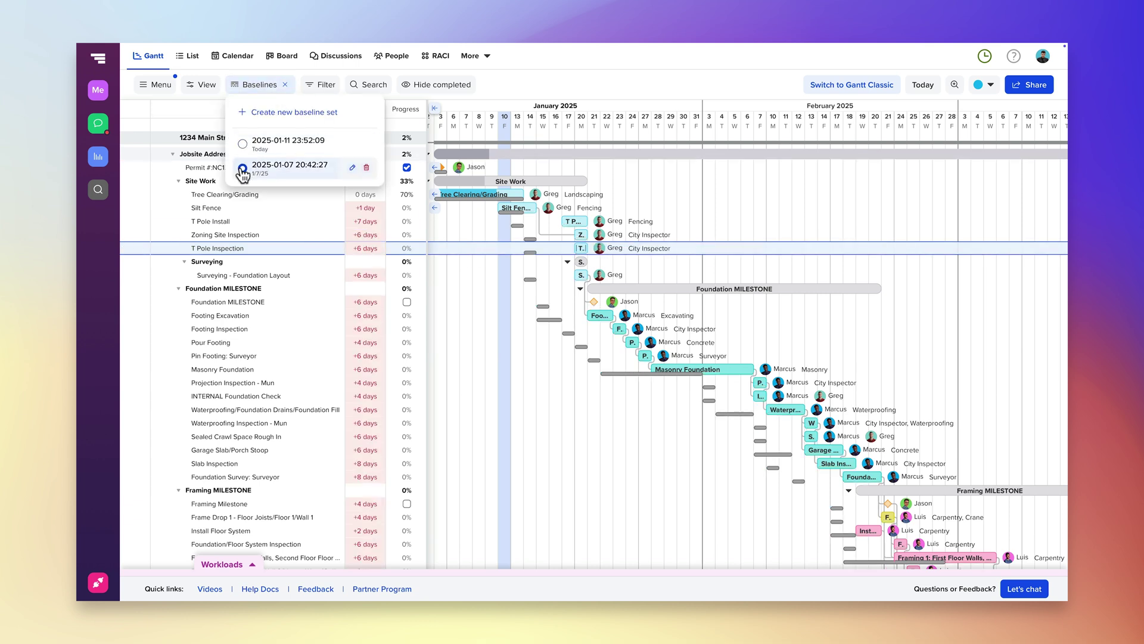
click(435, 251)
drag(513, 210, 479, 208)
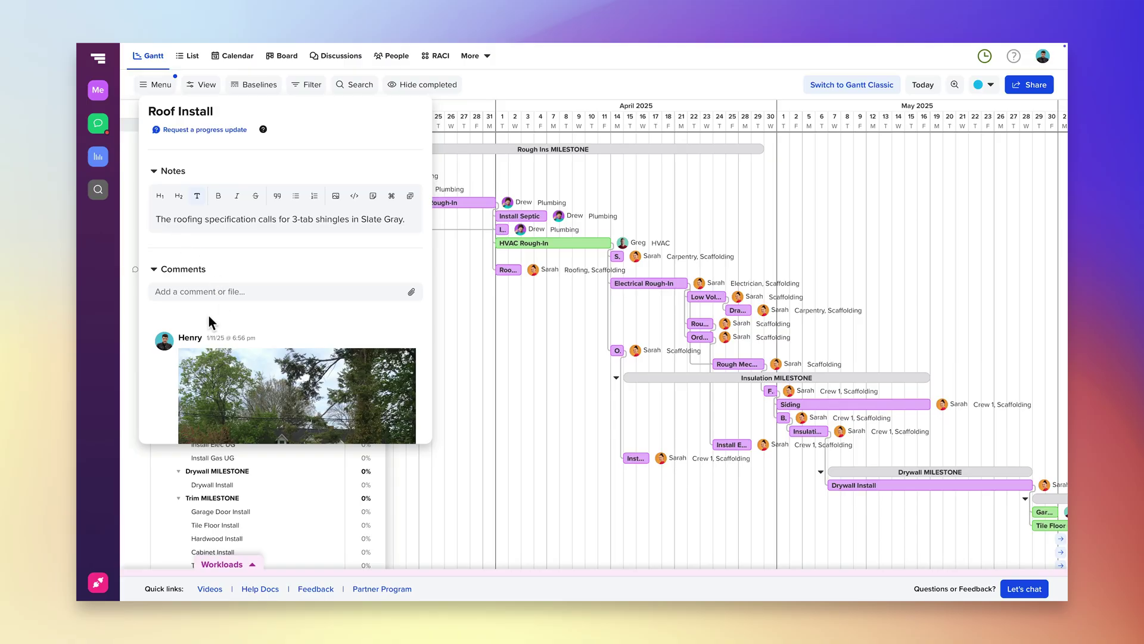
Step: Post a Roof Install comment mentioning a team member: "I've ordered 40 Squares of Slate Gray 3-tab shingles."
scroll(208, 316, down, 3)
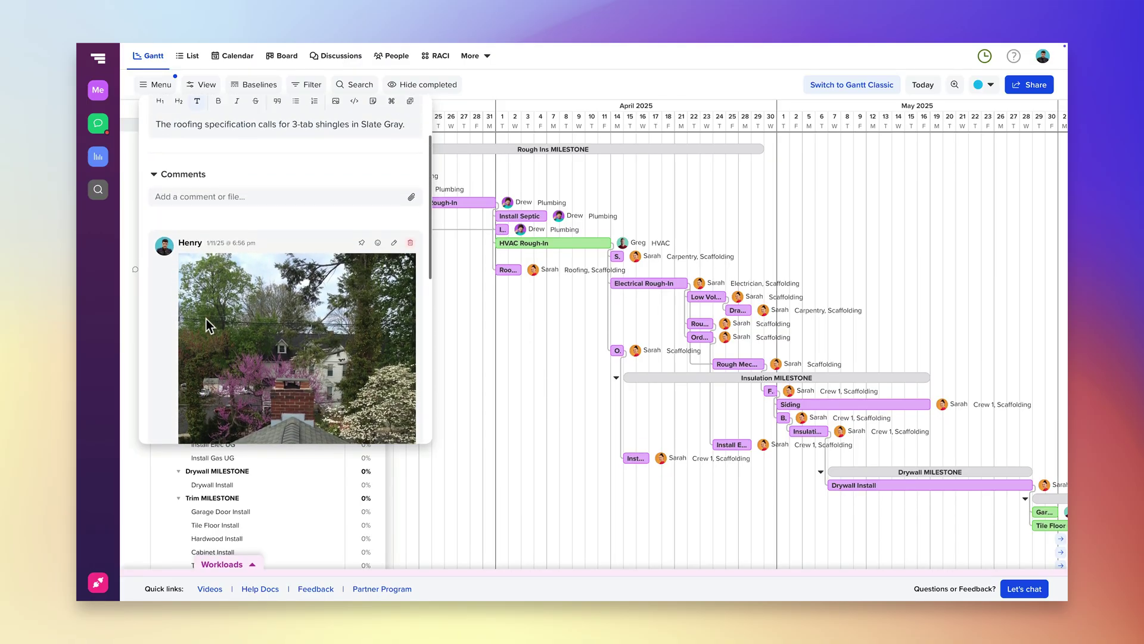
click(215, 226)
text(@Jamin I've ordered 40 Squares of Slate Gray 3-tab shingles.)
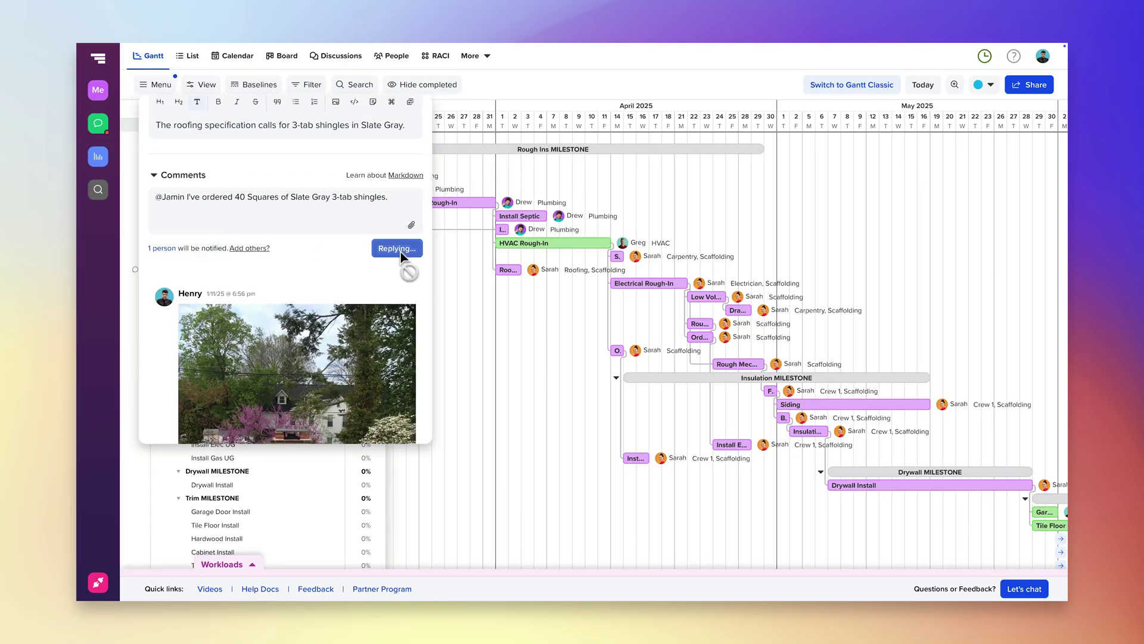
click(456, 286)
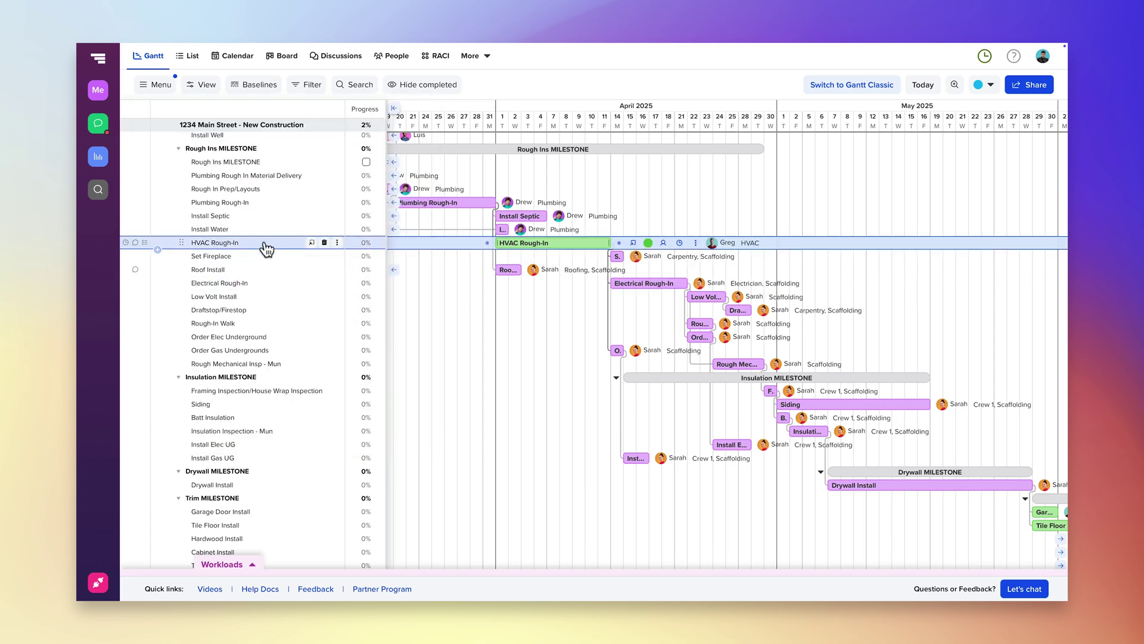
Step: Upload Aireshield-Disinfector-Cut-Sheet.pdf from the computer to the HVAC Rough-In task's comments
click(134, 244)
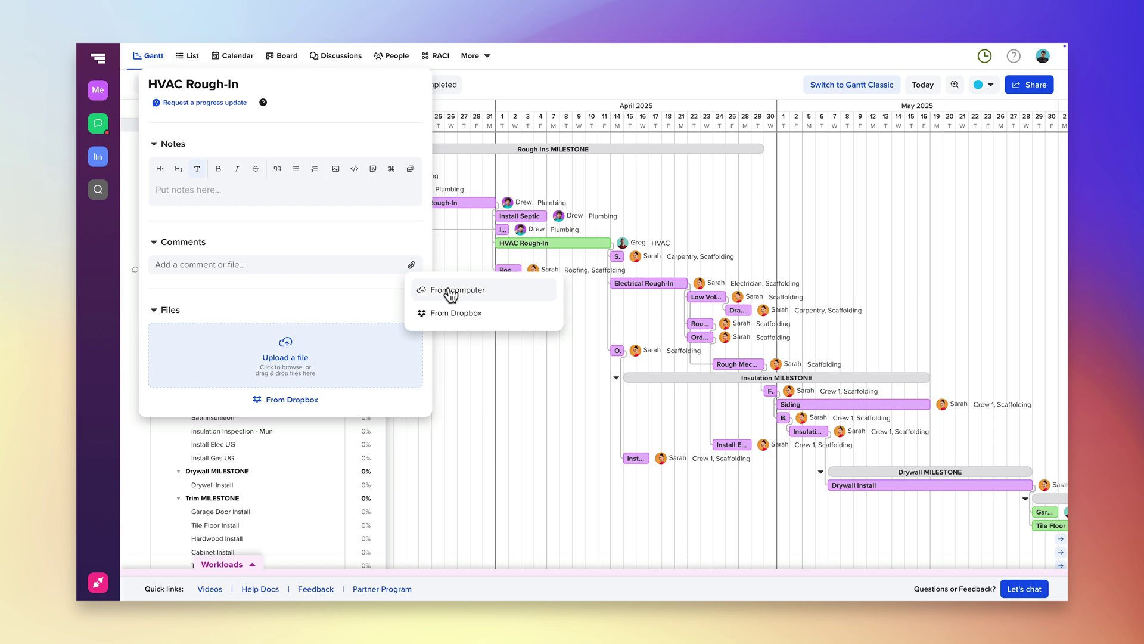
click(451, 291)
click(501, 273)
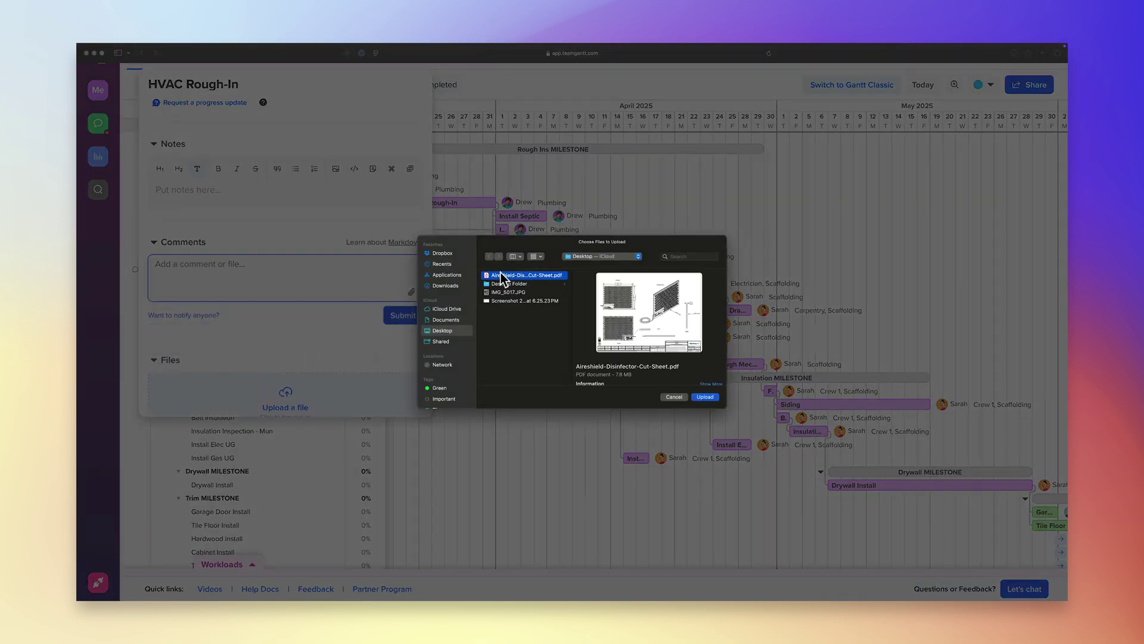
click(697, 395)
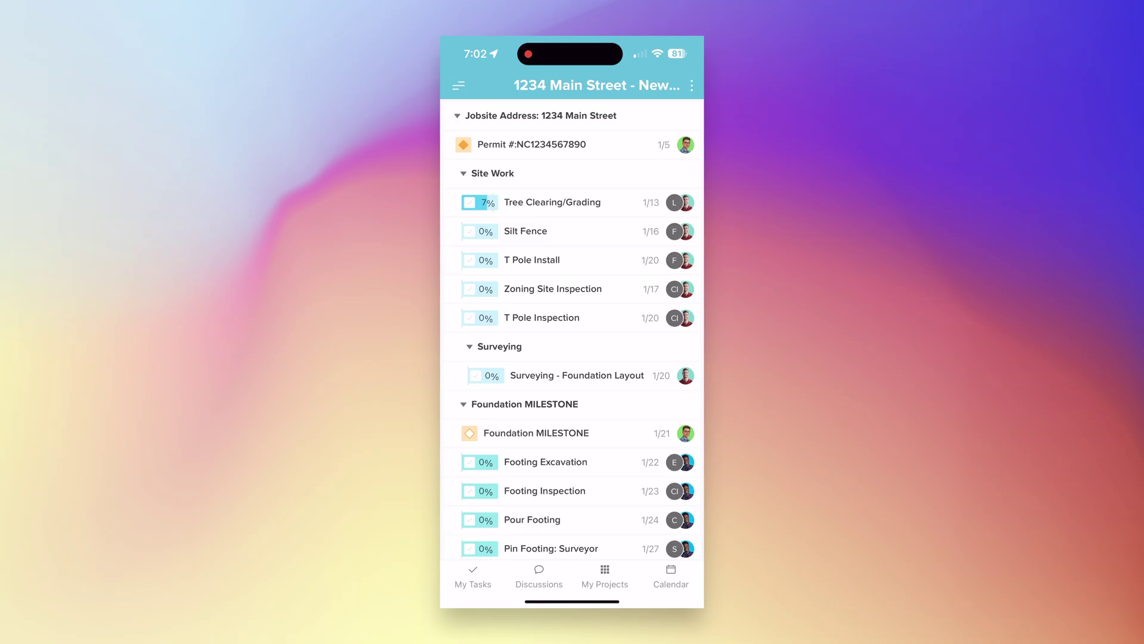
Step: Browse the project's task list in the mobile app down to the Rough Ins MILESTONE tasks
scroll(572, 331, down, 10)
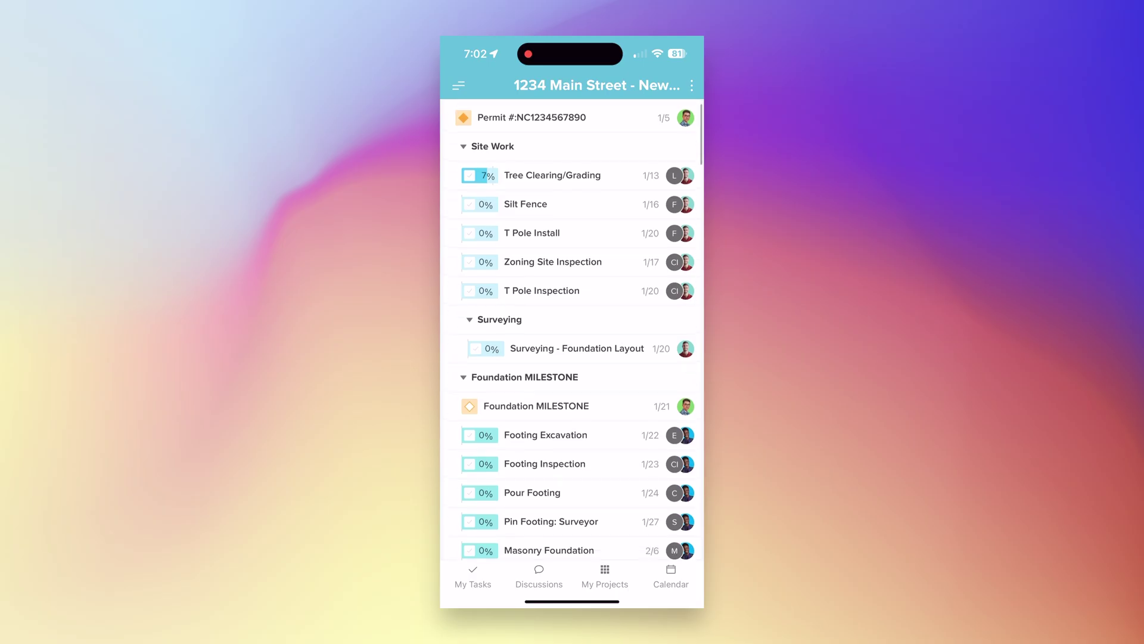
scroll(572, 331, down, 15)
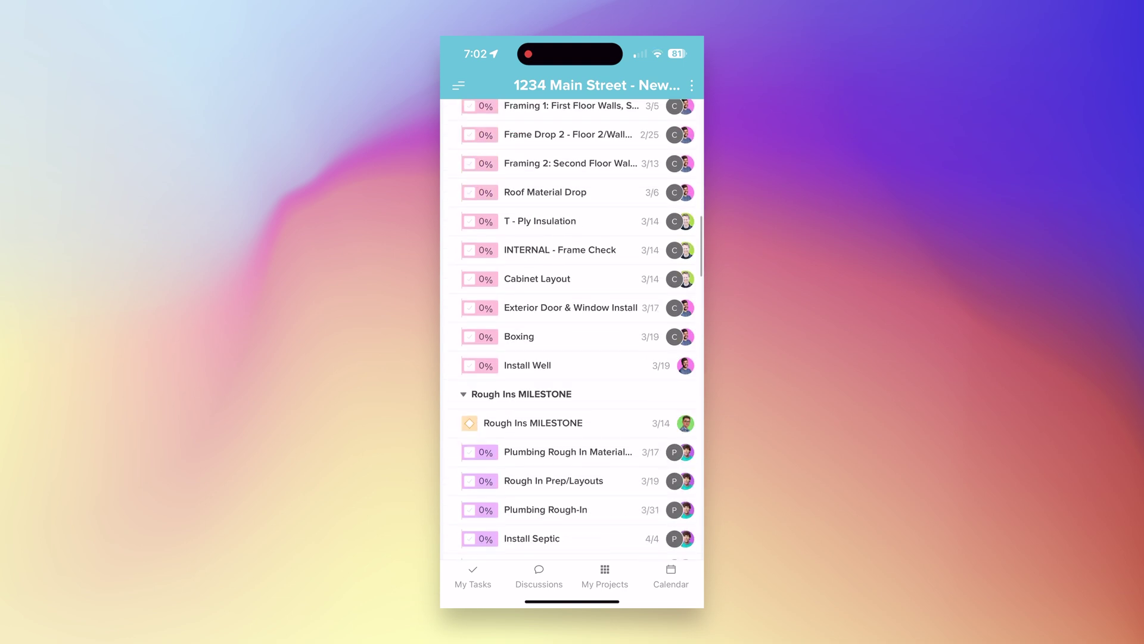
Step: Open the Roof Install task in the mobile app and write a reply to the roof photo comment: "Great! Thanks!"
click(528, 374)
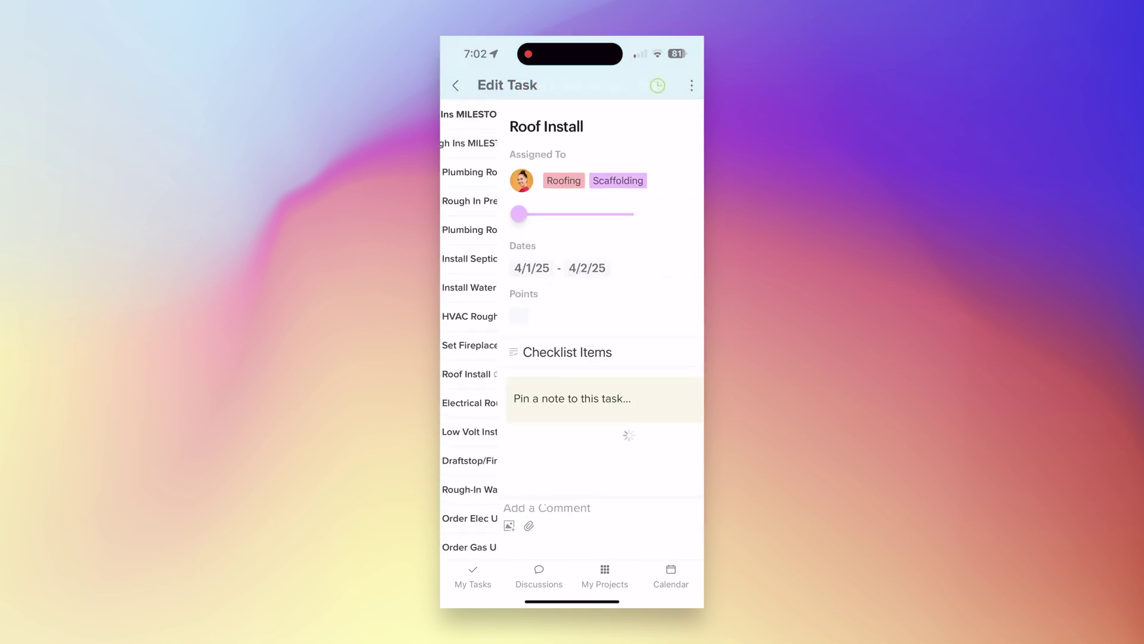
scroll(572, 298, down, 5)
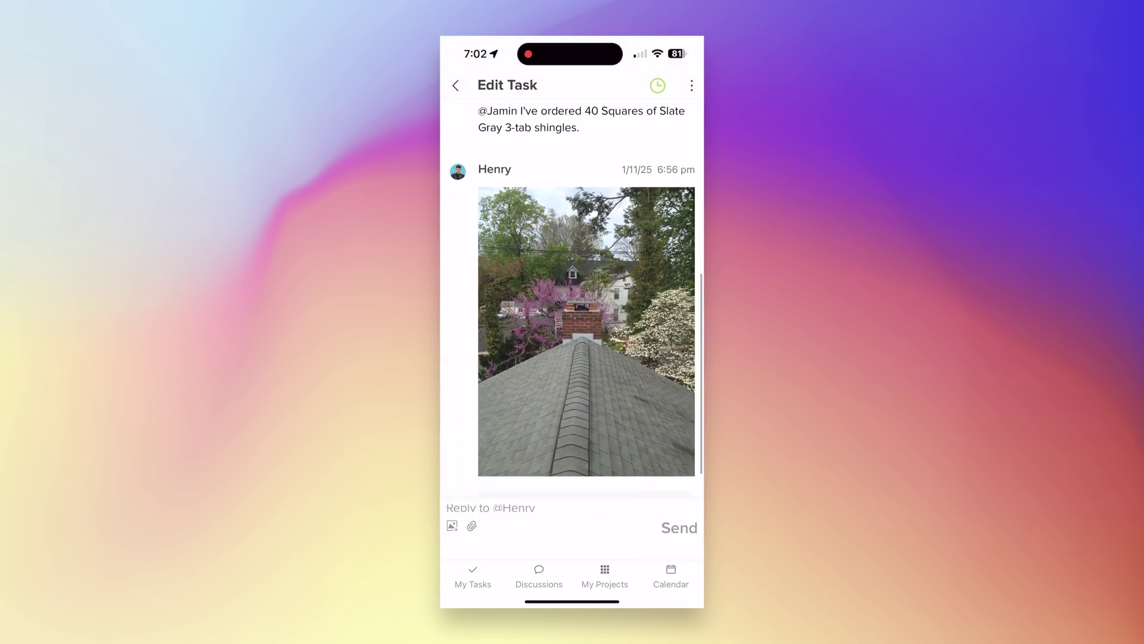
click(491, 508)
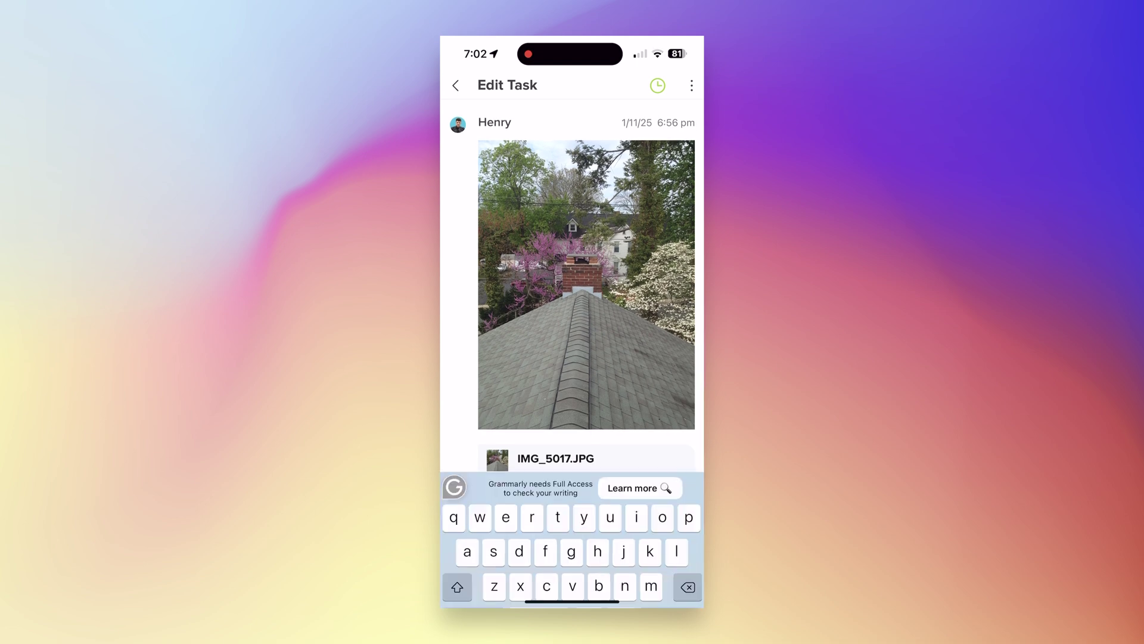
text(Great! Thanks!)
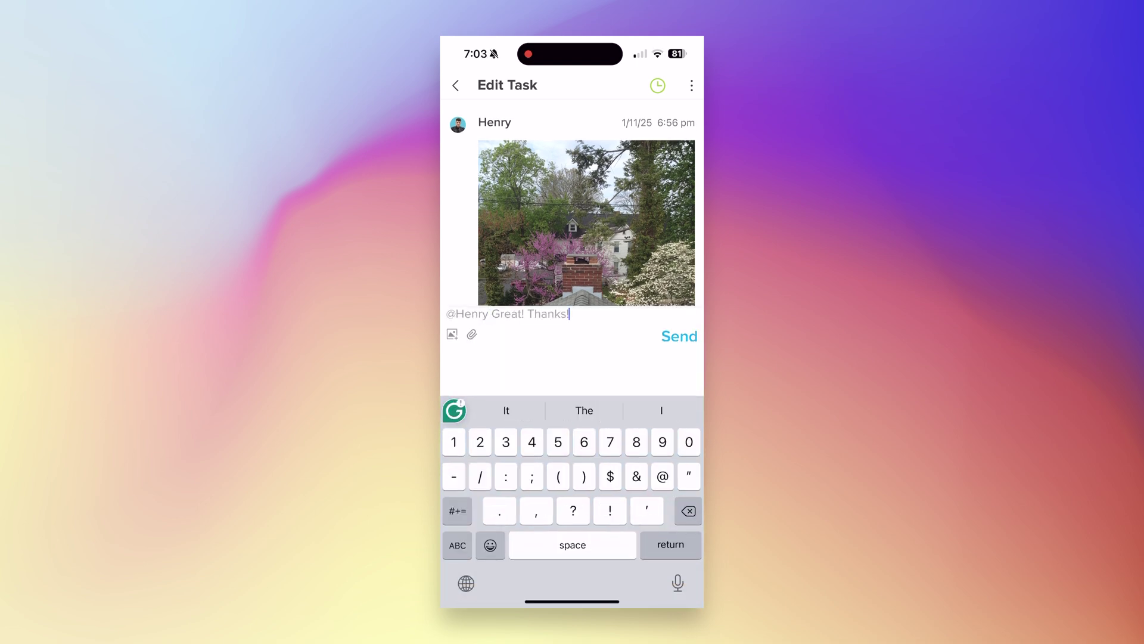
scroll(573, 298, up, 5)
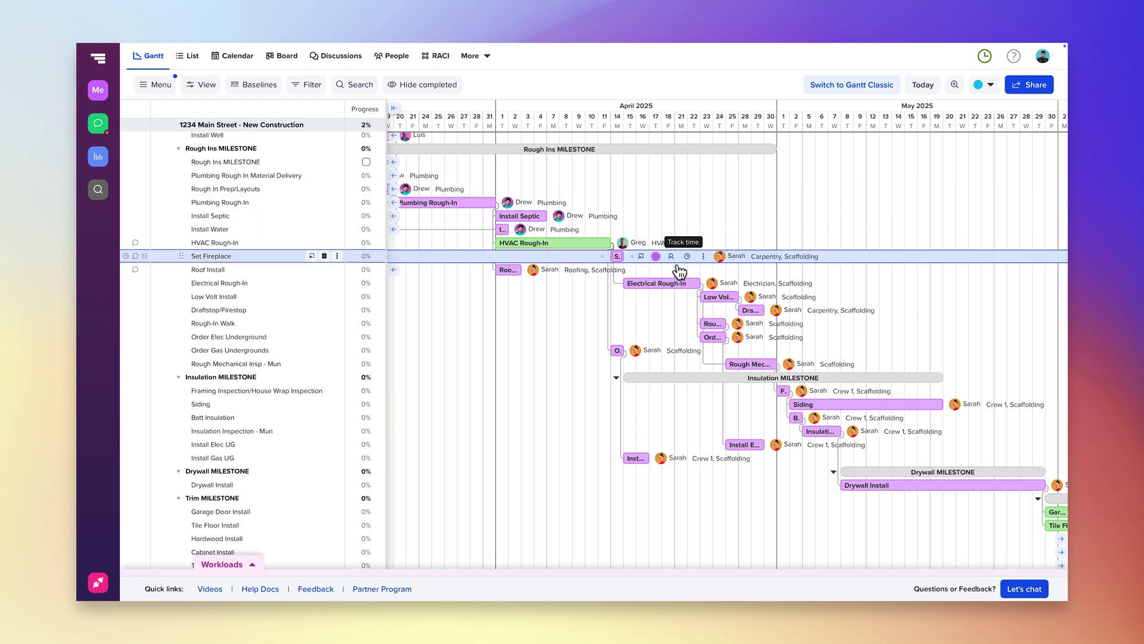
Step: Reschedule the Electrical Rough-In task on the Gantt chart two working days later, starting April 17, 2025
drag(659, 282, 684, 282)
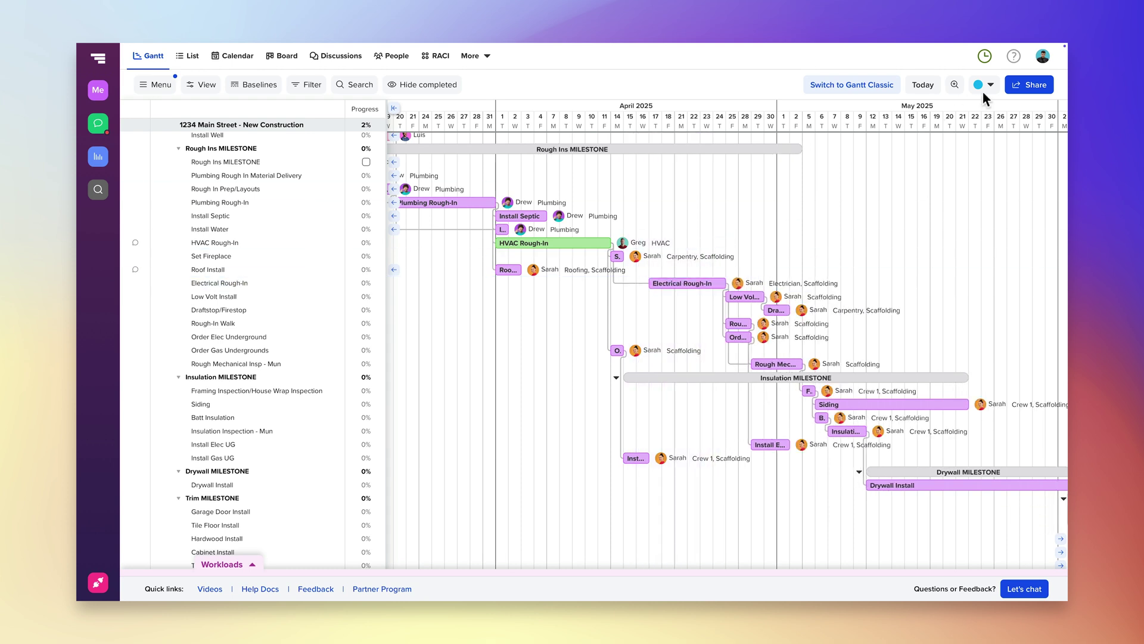
Step: Copy the URL of the project's read-only chart view and load it in a new browser tab
click(1026, 95)
click(996, 159)
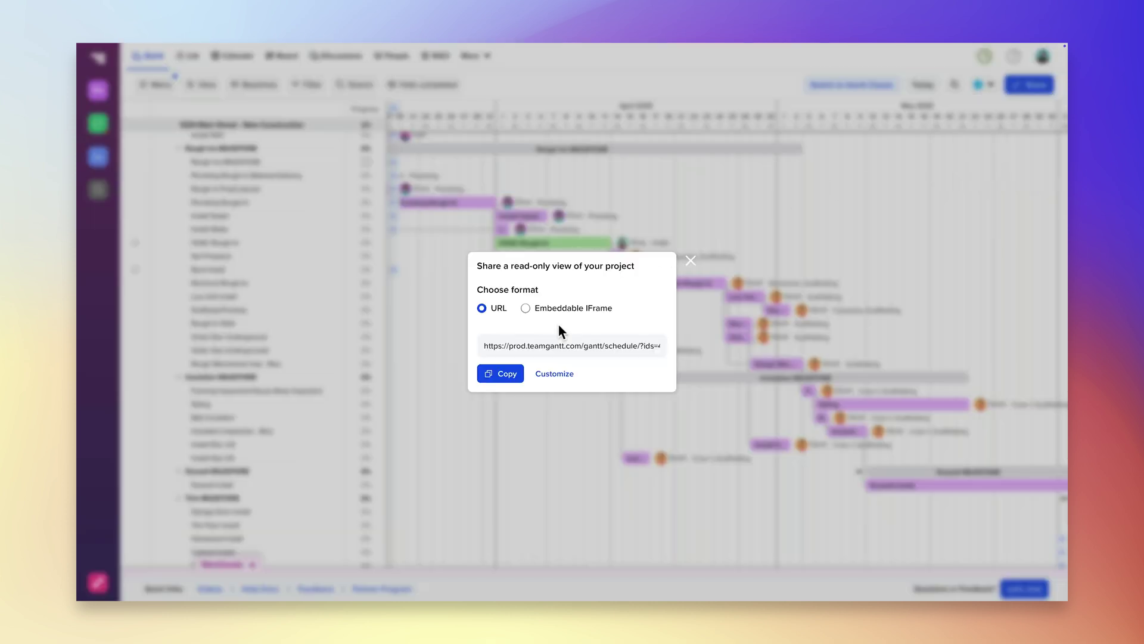
click(503, 374)
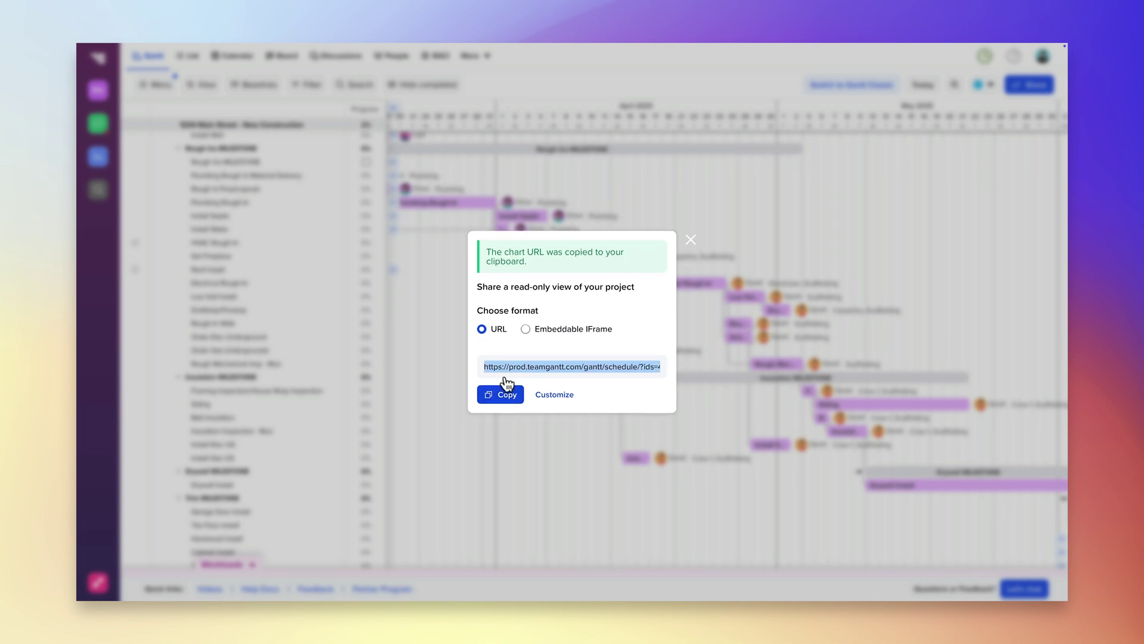
key(super+t)
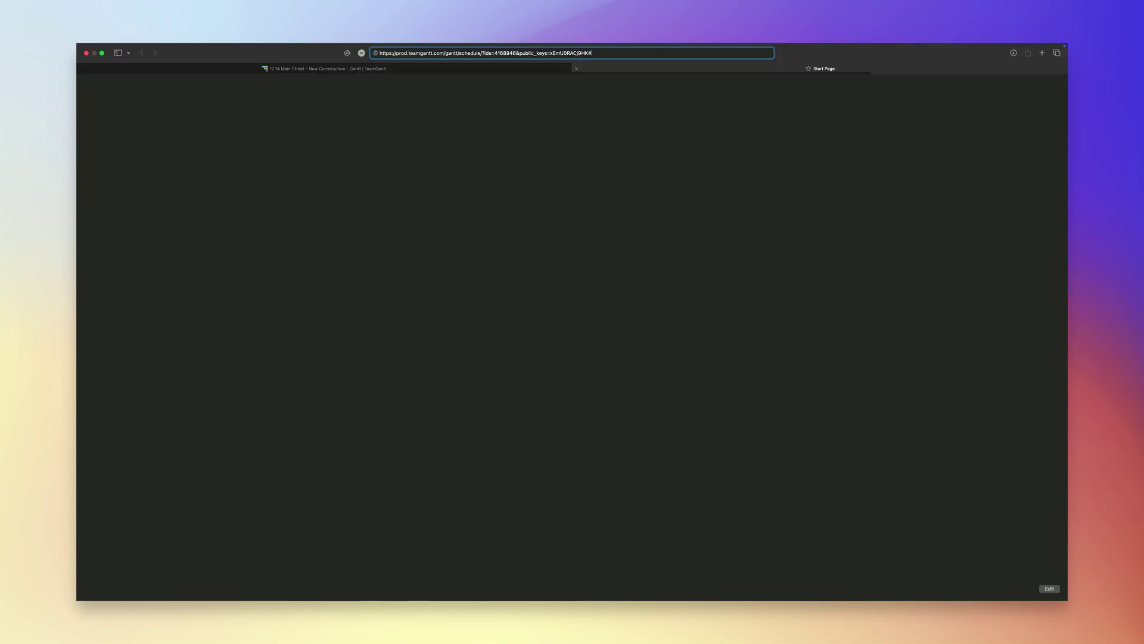
key(Return)
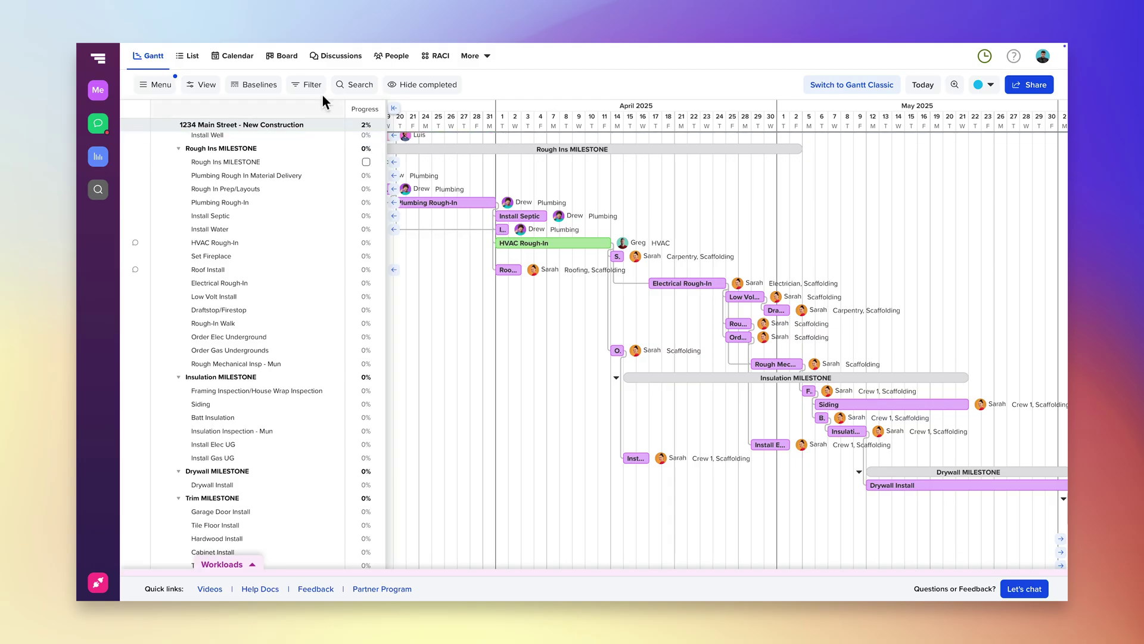
Step: Filter the Gantt chart by people to show only tasks of the person assigned to Roof Install
click(316, 87)
mouse_move(339, 149)
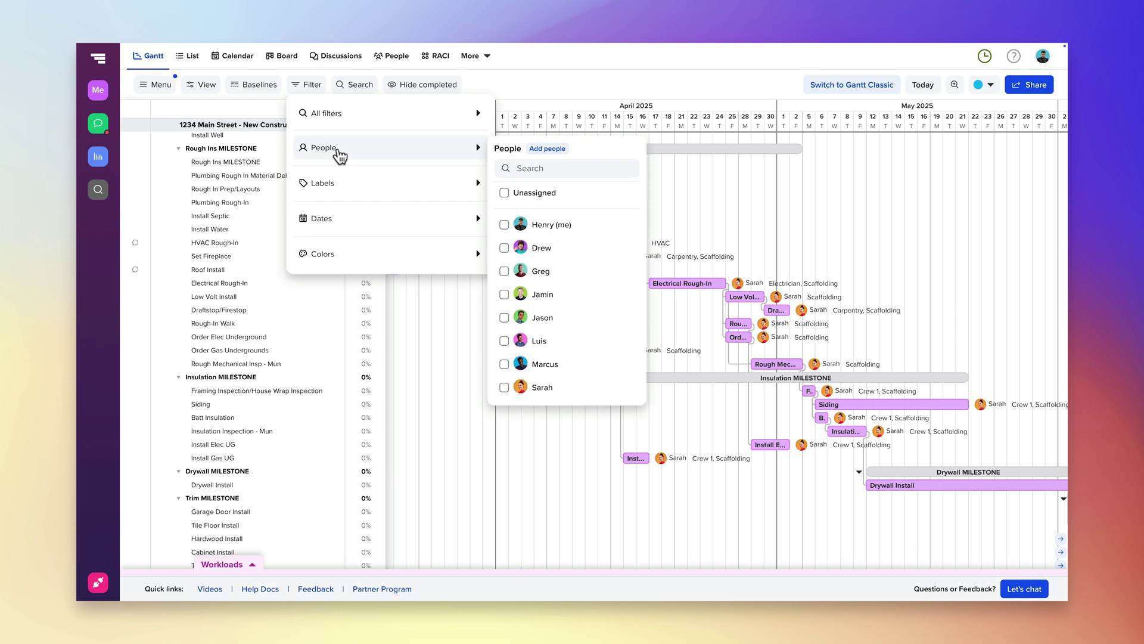
click(504, 387)
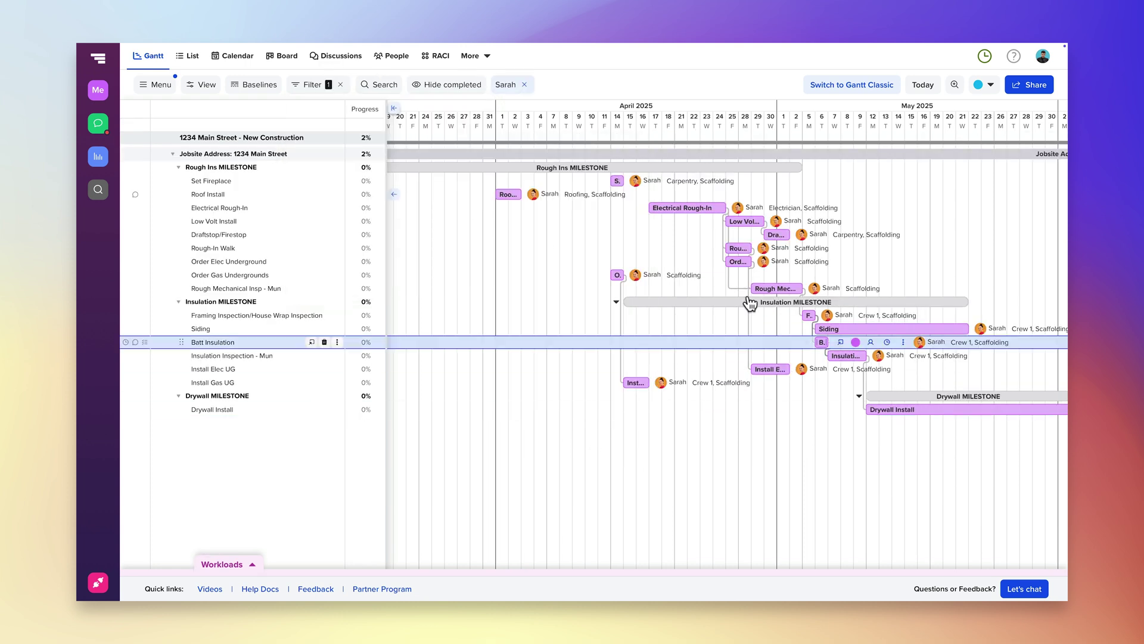
Step: Open the customization settings of the filtered chart's share link and bring up the Apply Filters options
click(1032, 88)
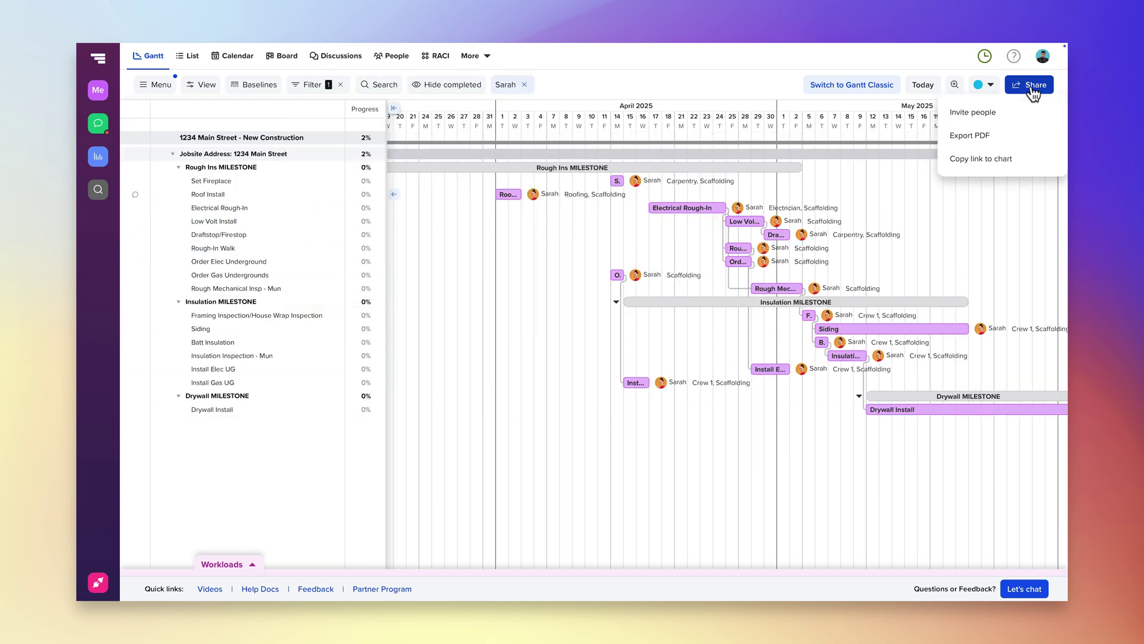
click(1000, 160)
click(554, 374)
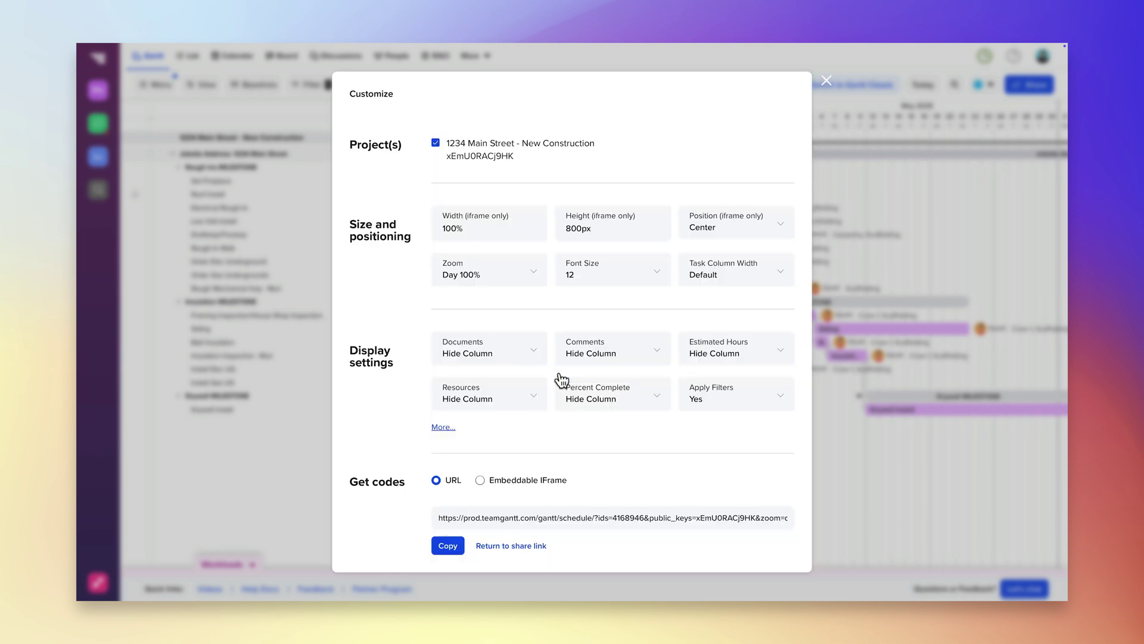
click(705, 391)
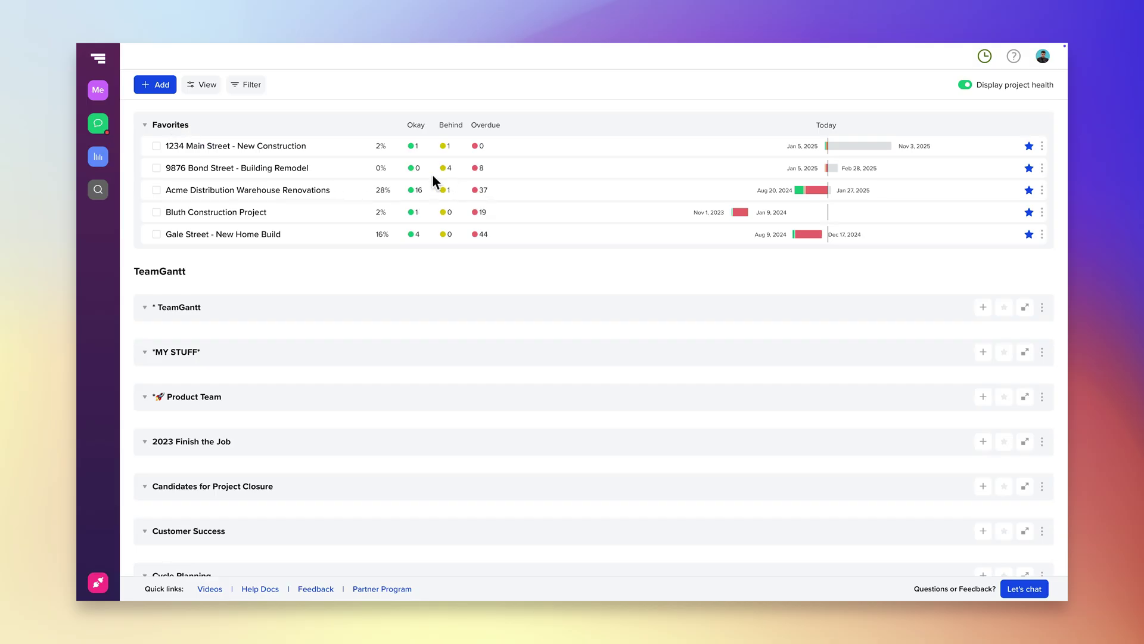
Step: Open the Acme Distribution Warehouse Renovations project and expand its Construction group
click(319, 192)
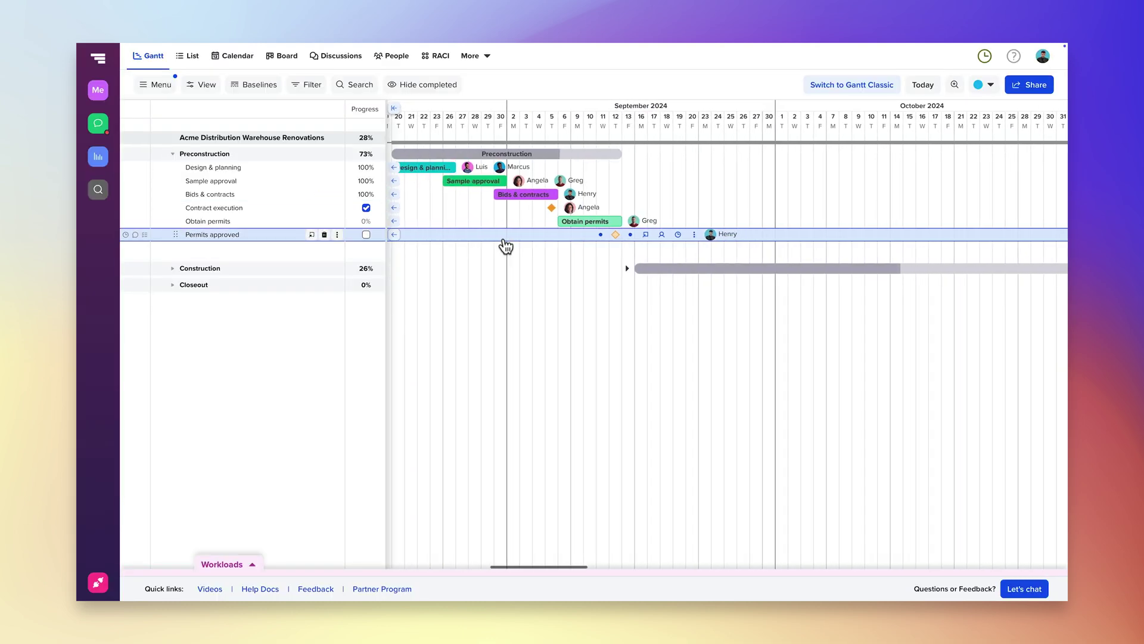
click(173, 269)
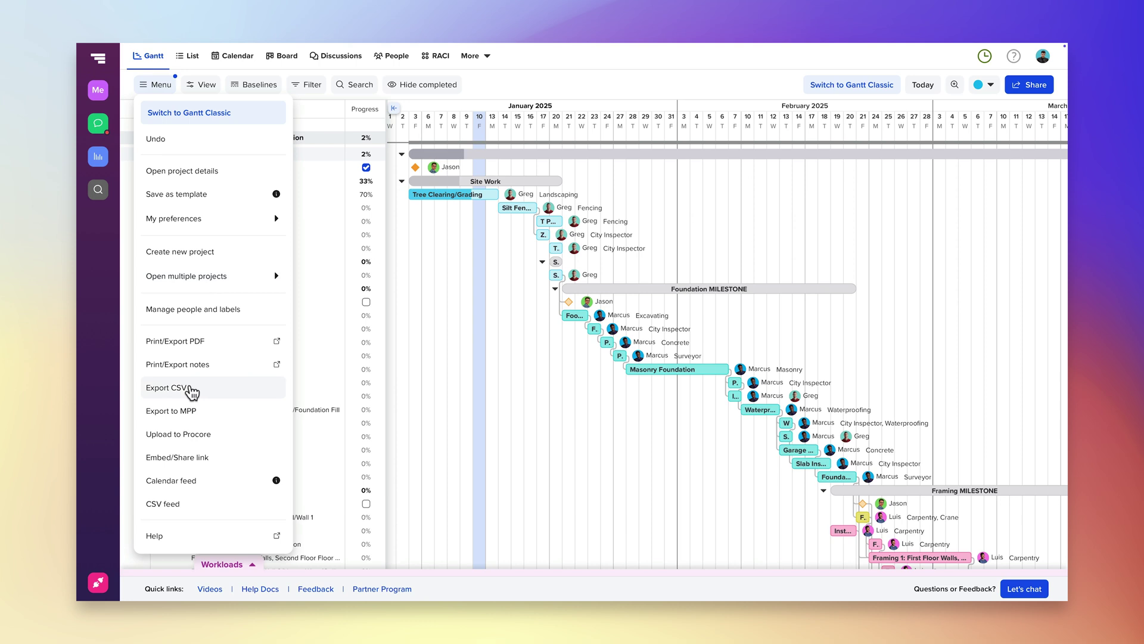
Step: Upload the 1234 Main Street - New Construction schedule to TeamGantt Demo Project in Procore, acknowledging that it replaces the current schedule
click(193, 436)
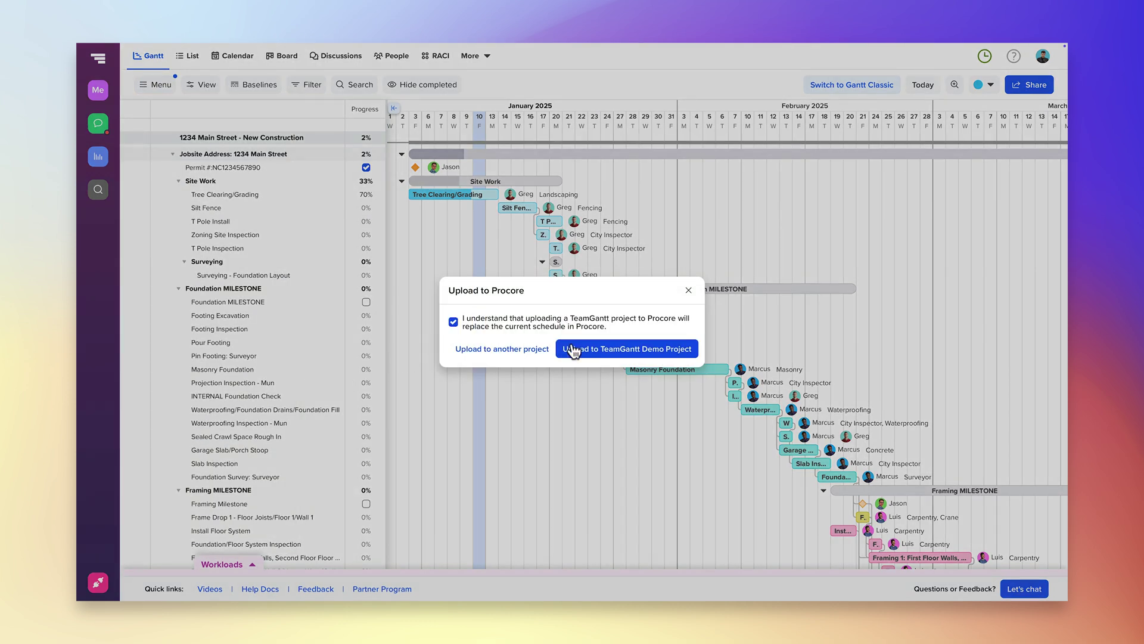
click(603, 351)
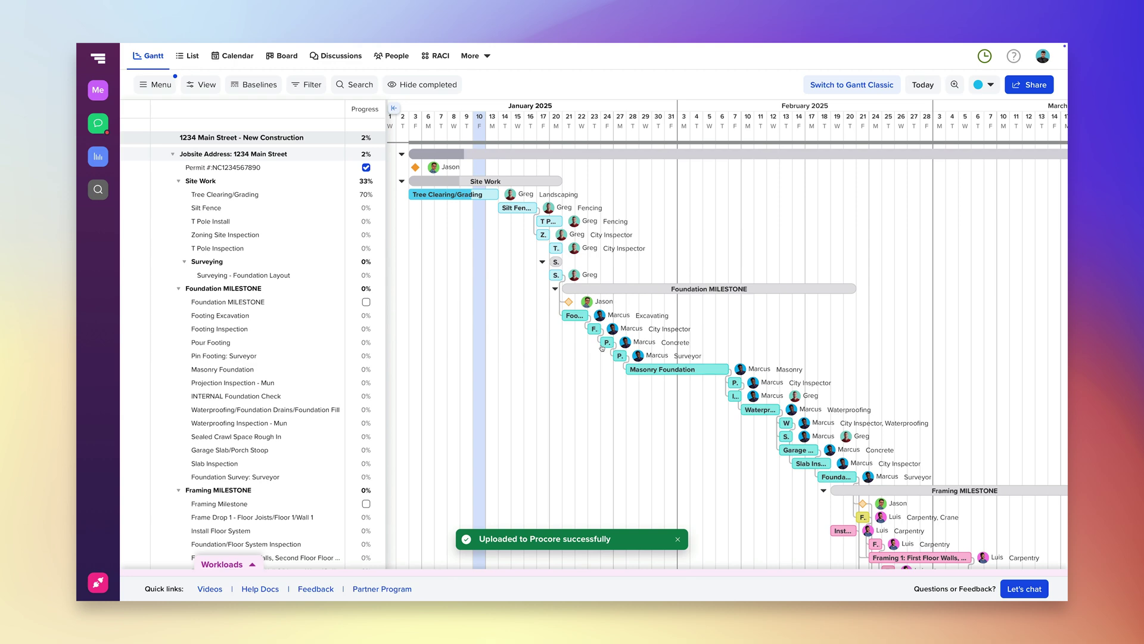